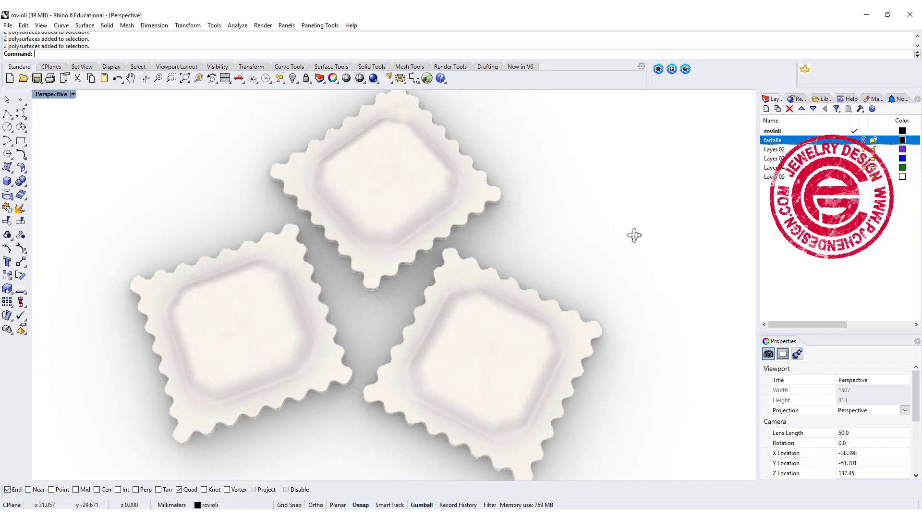
- Orbit the Perspective view to a more oblique angle on the finished ravioli models
right_drag(601, 354, 633, 327)
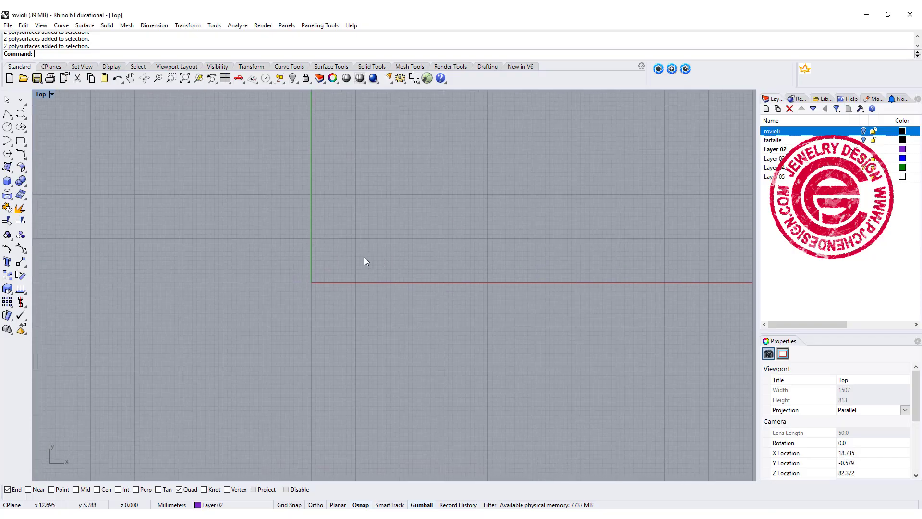
- Draw a square rectangular plane centred at the origin in the Top view
click(8, 167)
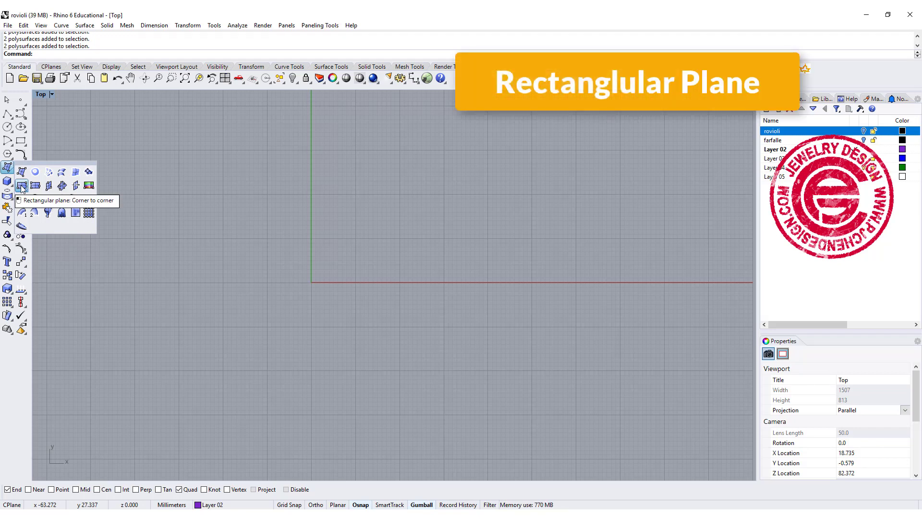
click(21, 185)
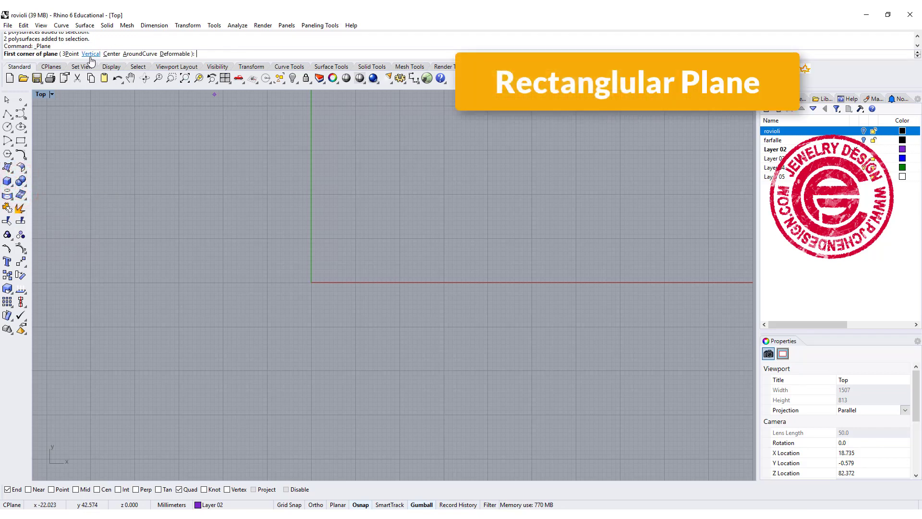
click(111, 54)
text(0)
key(Return)
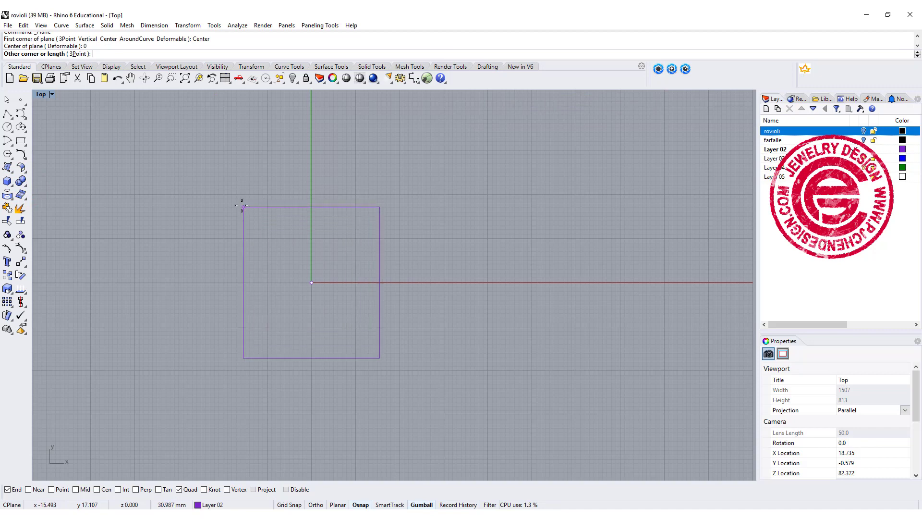
click(225, 210)
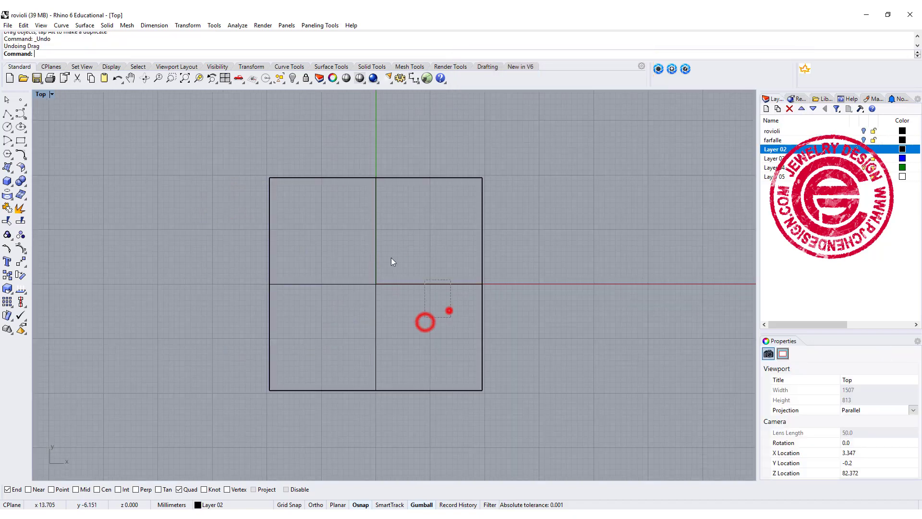
key(ctrl+z)
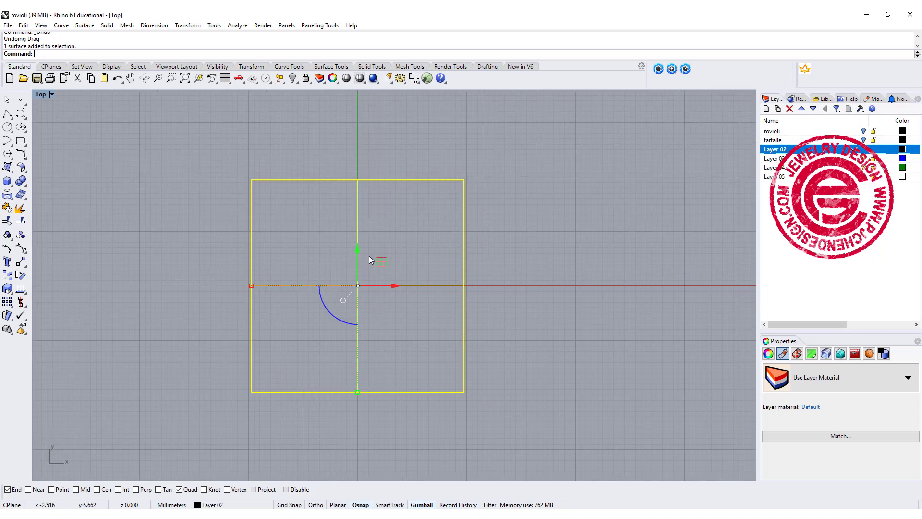
- Trace a polyline from corner to corner along the square's top edge and select it
click(524, 257)
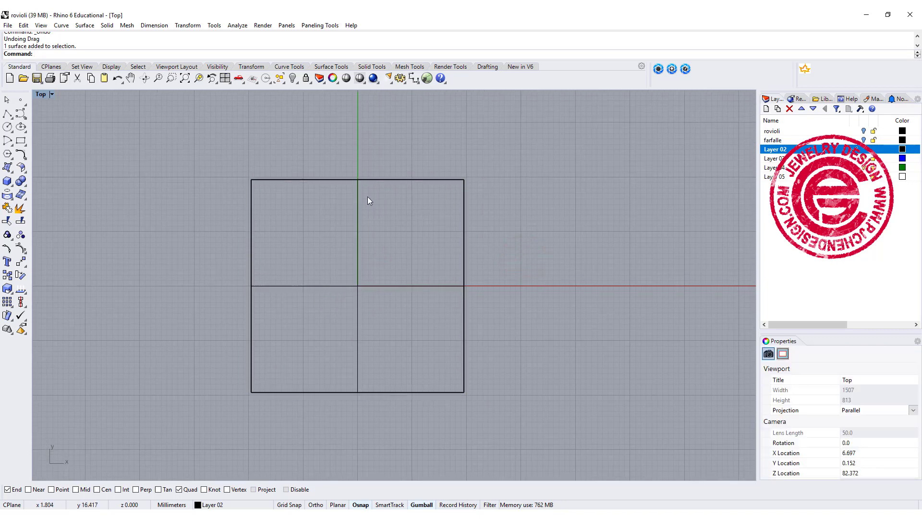
click(7, 113)
click(252, 180)
click(463, 180)
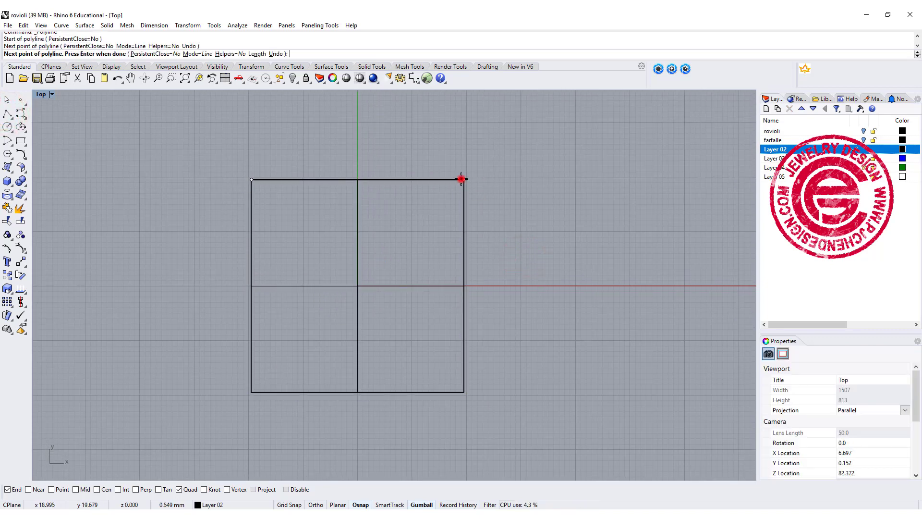
key(Return)
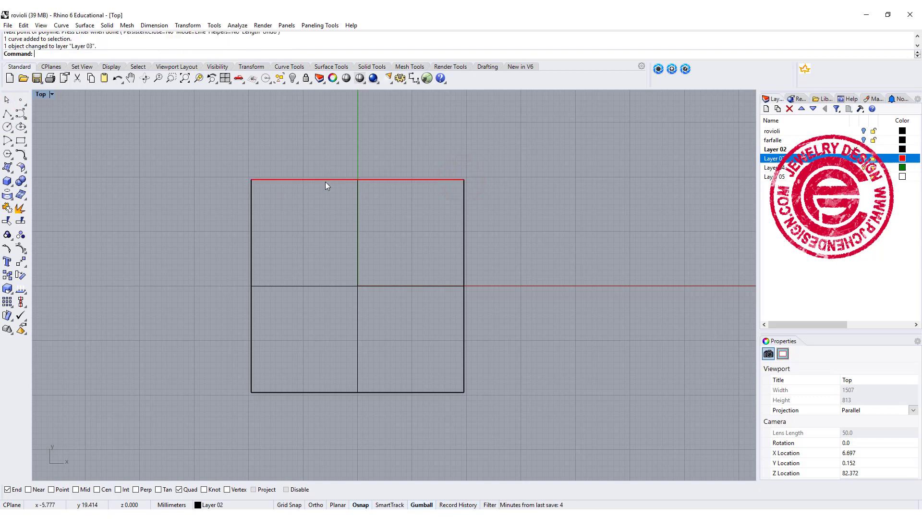
click(324, 181)
click(355, 208)
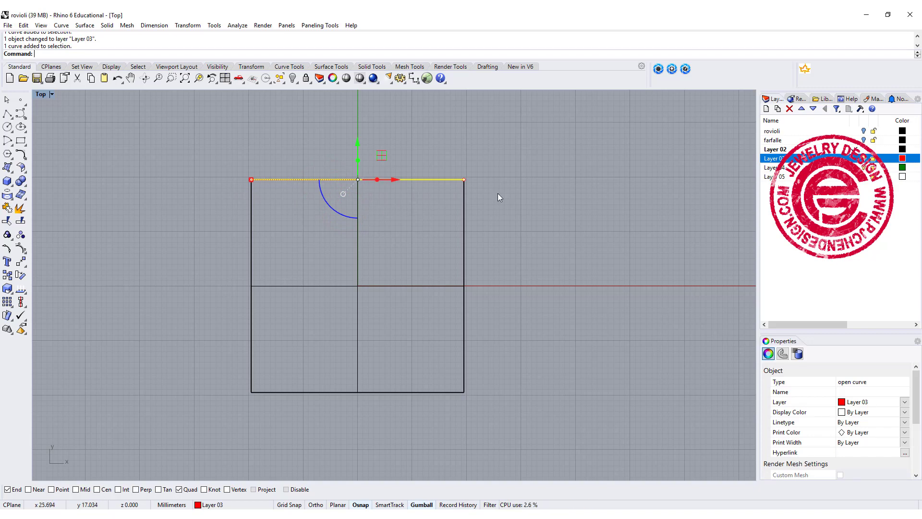
- Divide the top-edge line into 16 equal segments with Divide
text(Divide)
key(Return)
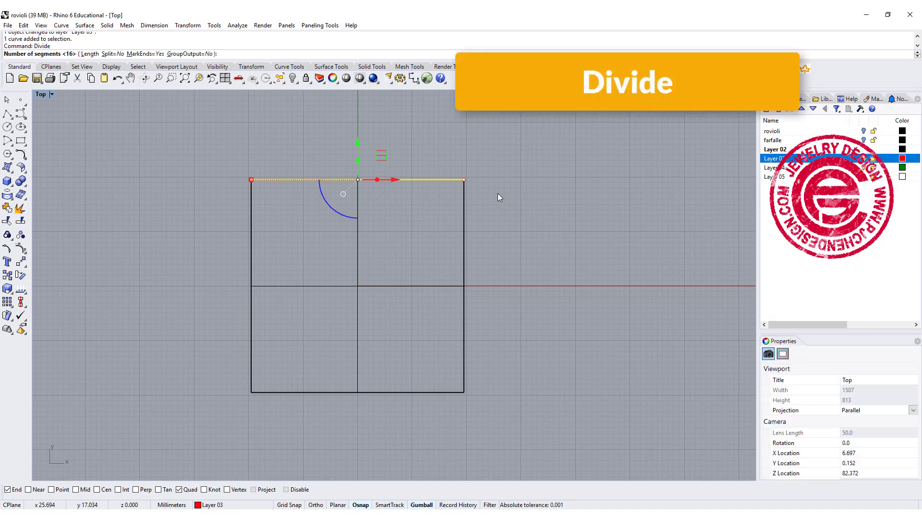
key(Return)
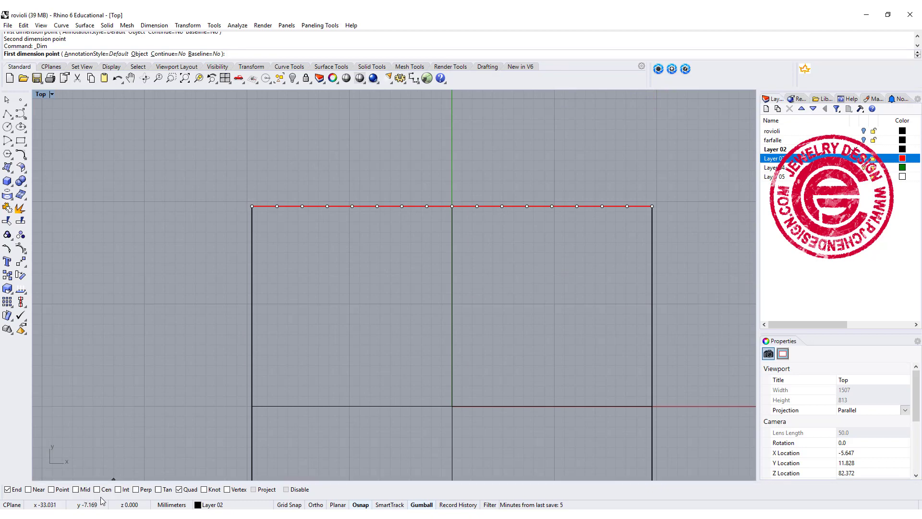
- Add a 2.44 linear dimension between the line's first two division points
click(61, 489)
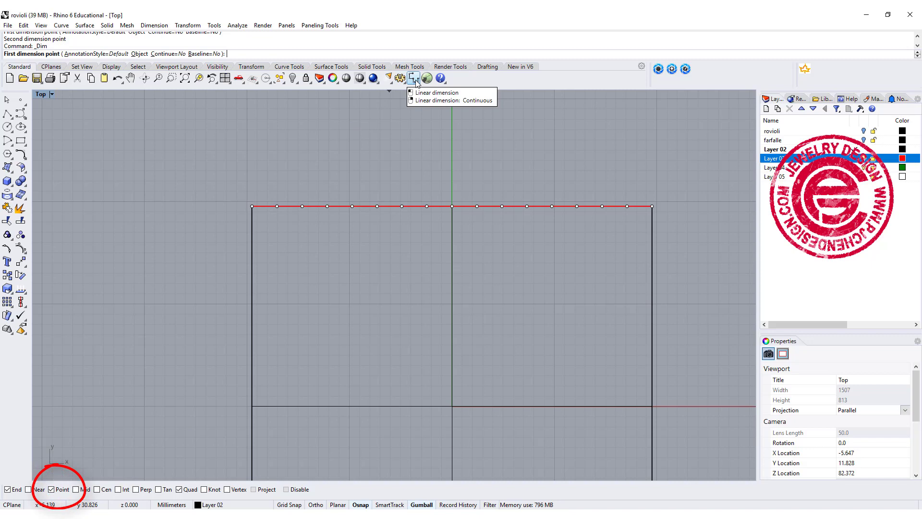
click(413, 79)
click(252, 206)
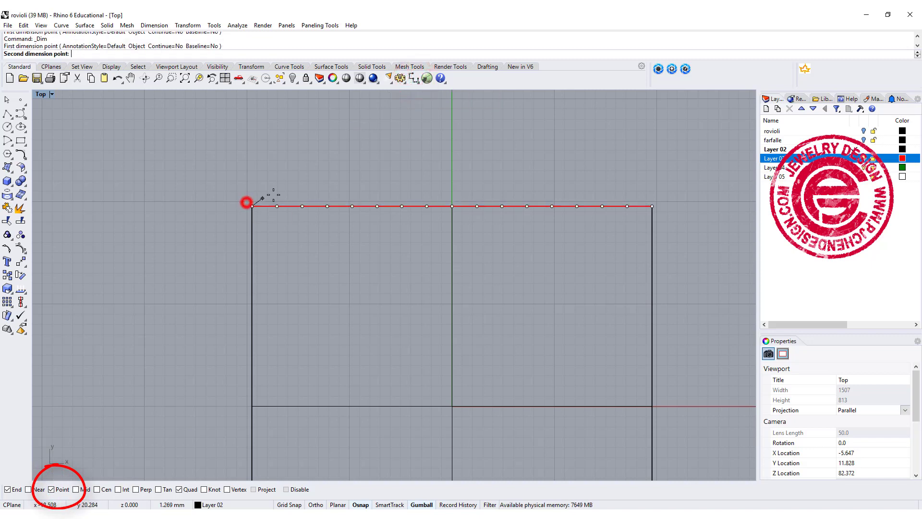
click(278, 206)
click(293, 141)
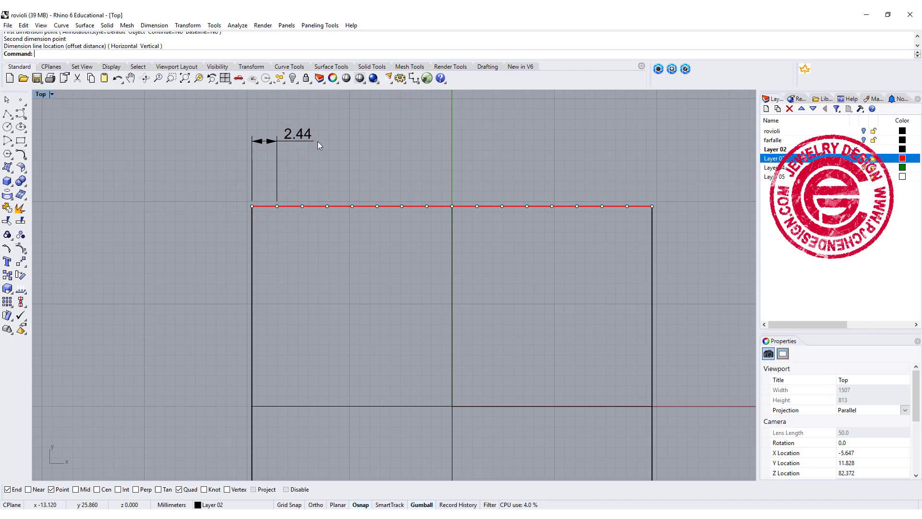
- Copy the divided line and its points, moving the copy 2.44 down along Y
drag(177, 190, 676, 216)
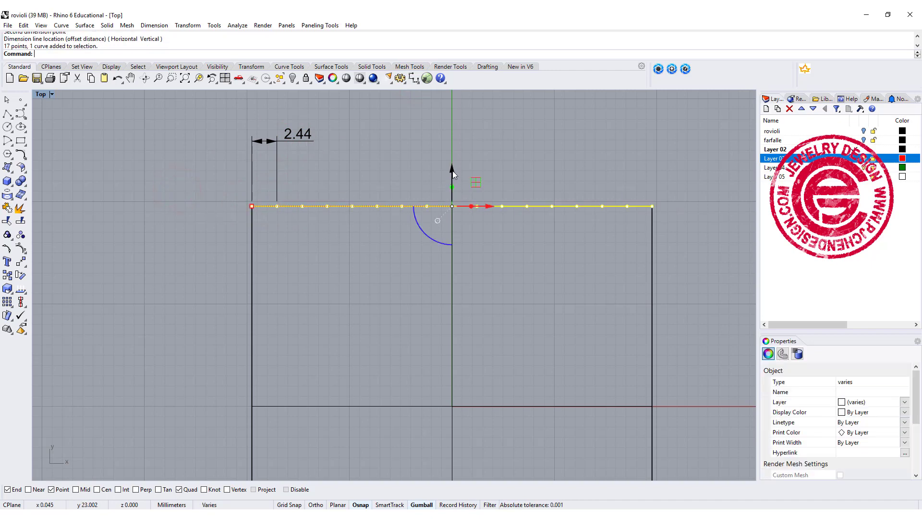
key(ctrl+c)
key(ctrl+v)
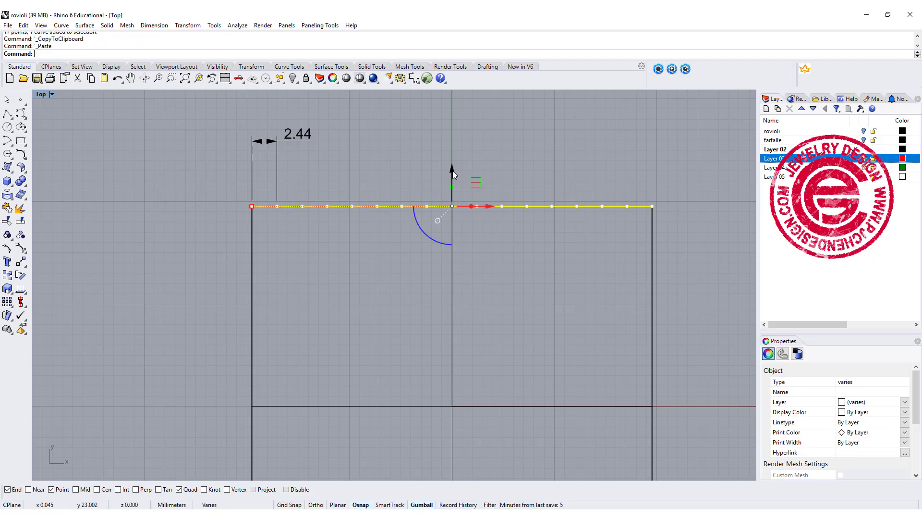
click(452, 171)
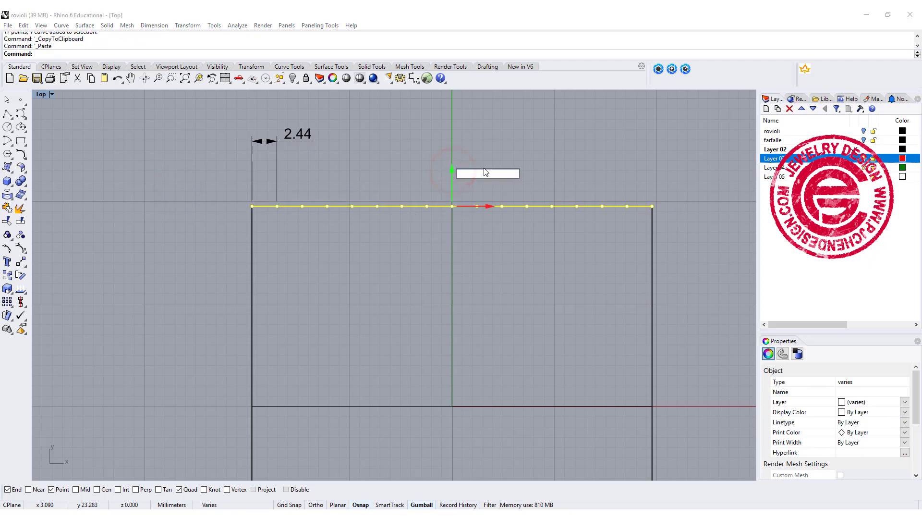
key(Return)
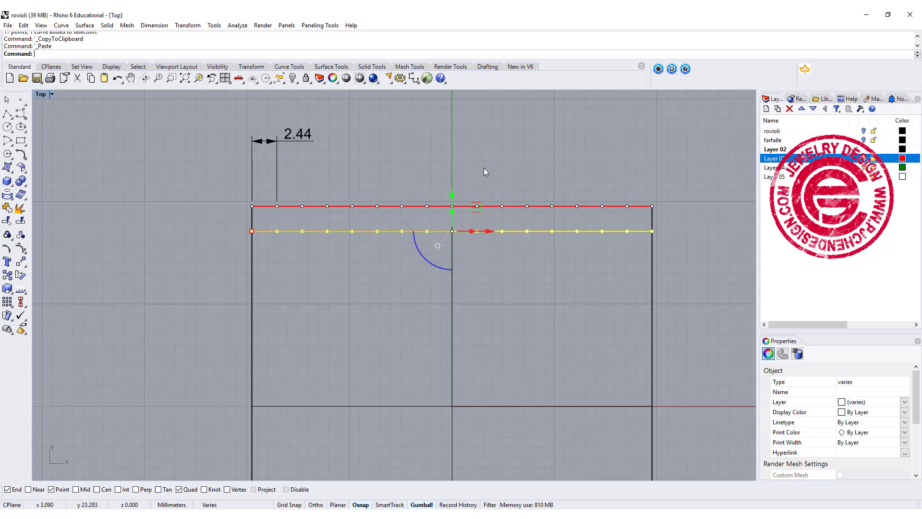
click(532, 145)
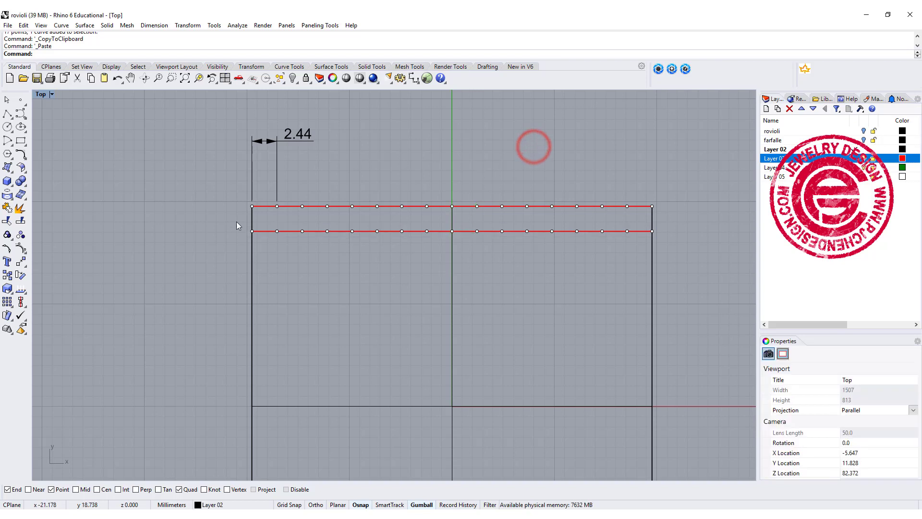
right_drag(390, 168, 354, 223)
scroll(305, 177, up, 2)
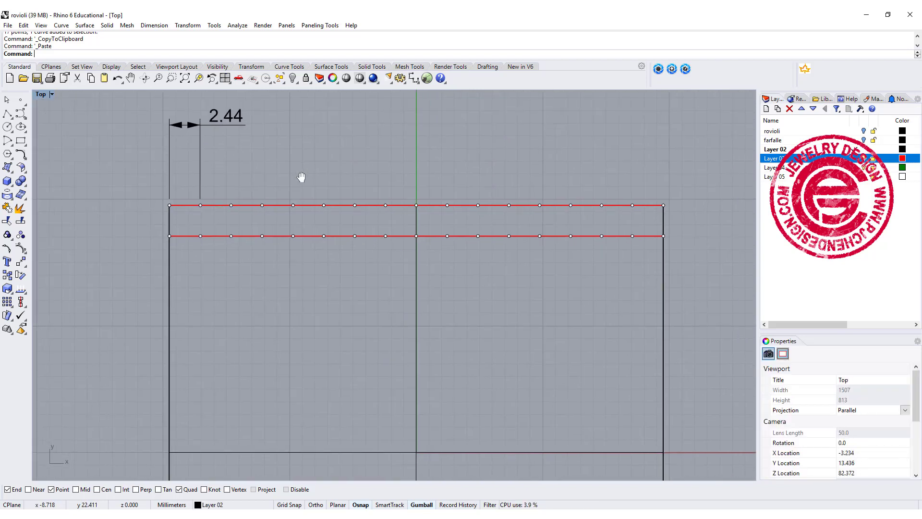
- Draw a zigzag polyline alternating between the lower and upper lines' division points
click(6, 114)
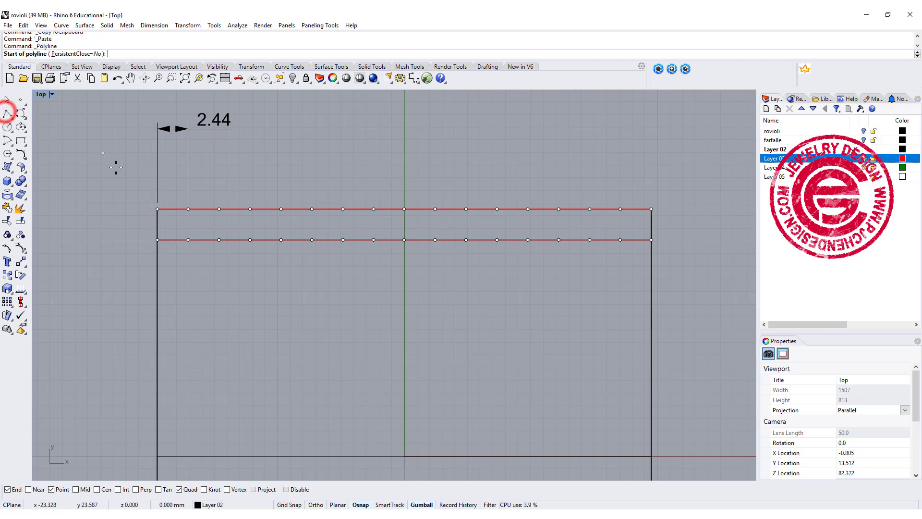
click(158, 240)
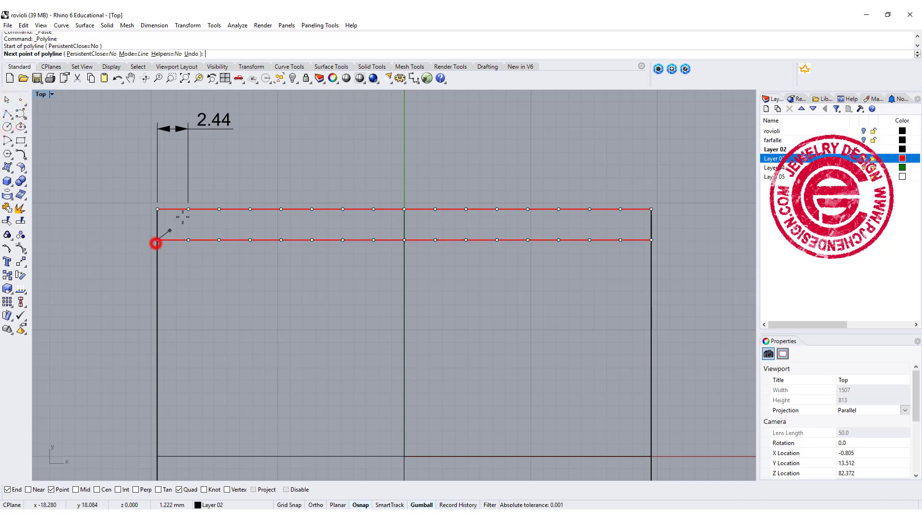
click(189, 209)
click(219, 240)
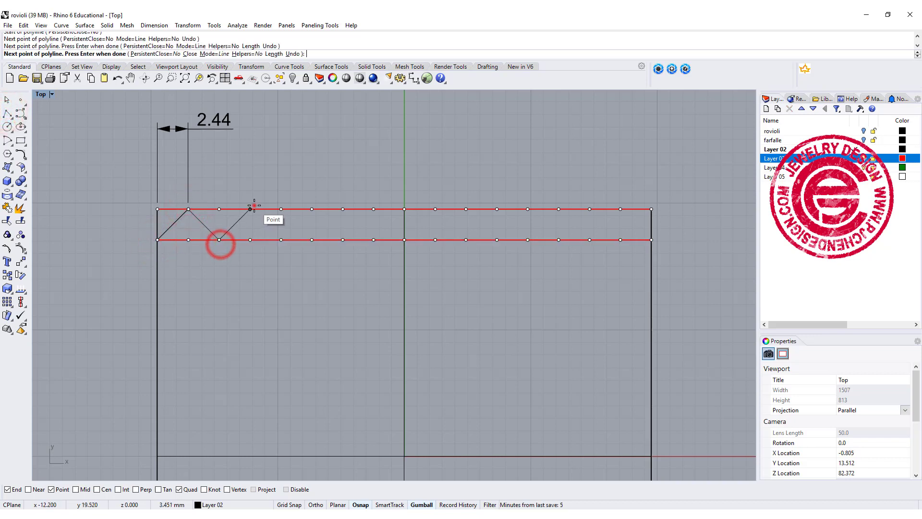
click(250, 209)
click(278, 240)
click(312, 209)
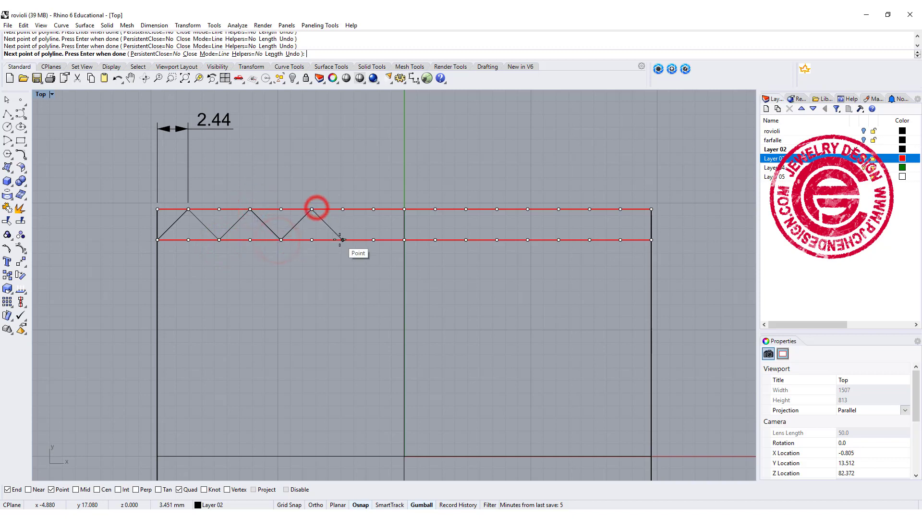
click(343, 240)
click(374, 209)
click(404, 240)
click(435, 209)
click(466, 240)
click(497, 209)
click(528, 240)
click(589, 239)
click(621, 209)
key(Return)
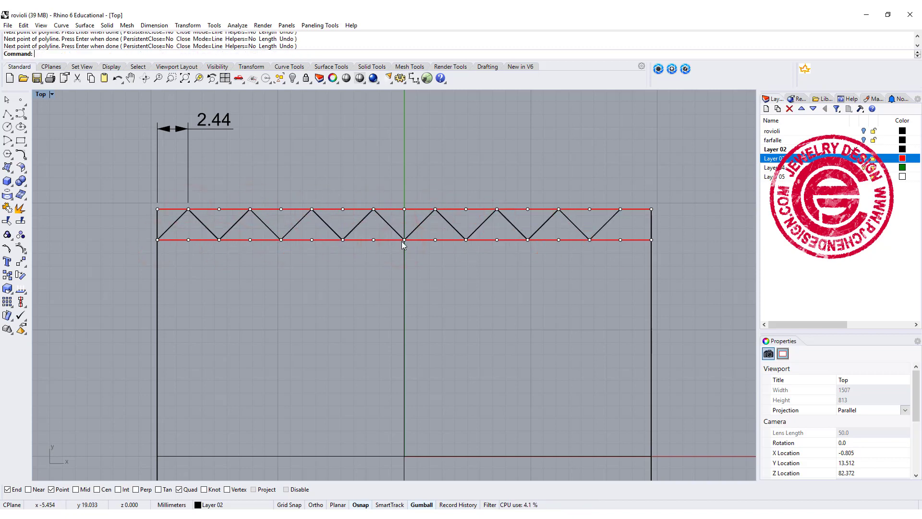
- Select the finished zigzag and zoom to inspect it
click(431, 226)
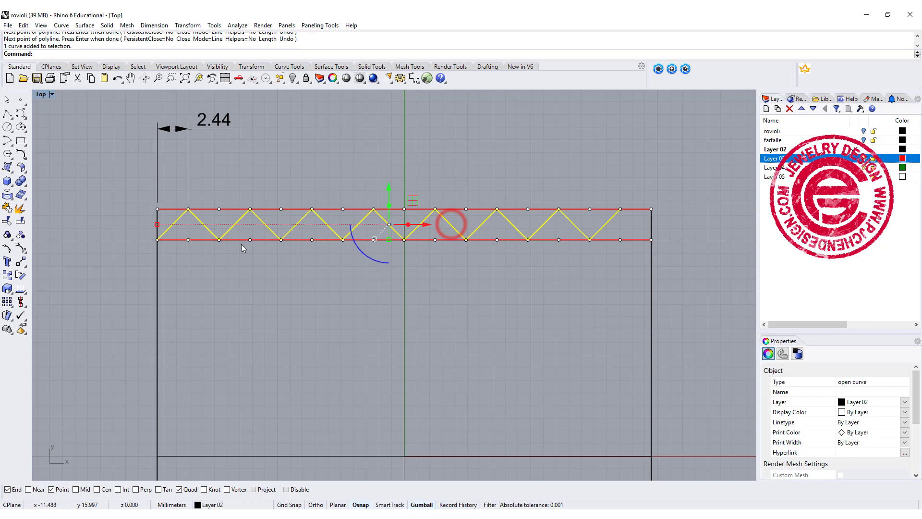
scroll(429, 217, down, 3)
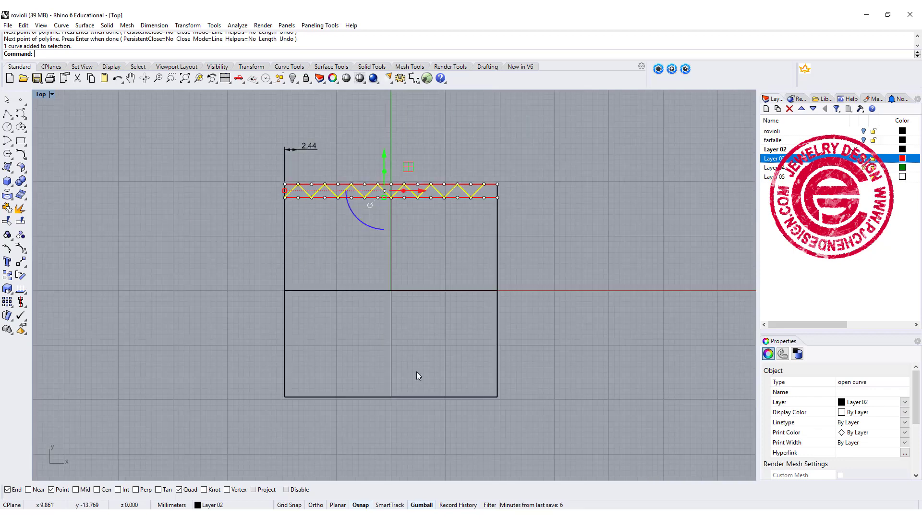
scroll(486, 198, up, 6)
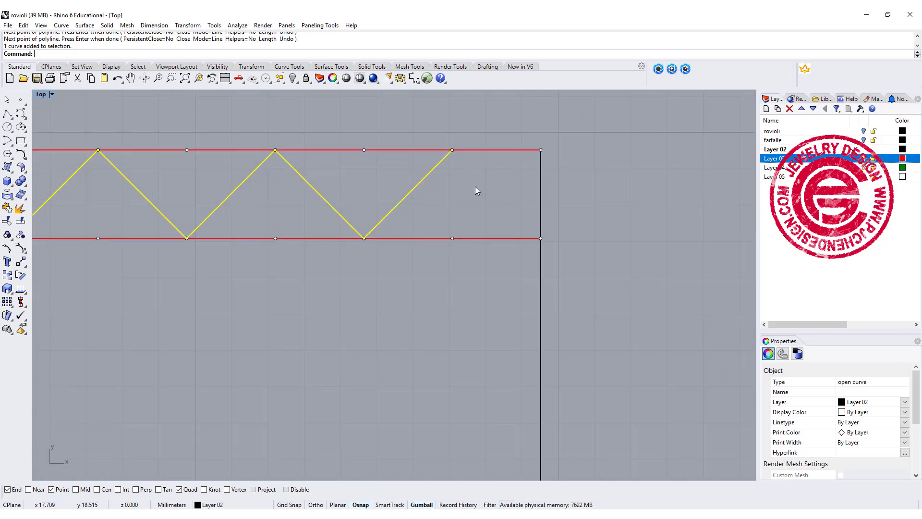
scroll(476, 191, down, 2)
scroll(342, 179, down, 5)
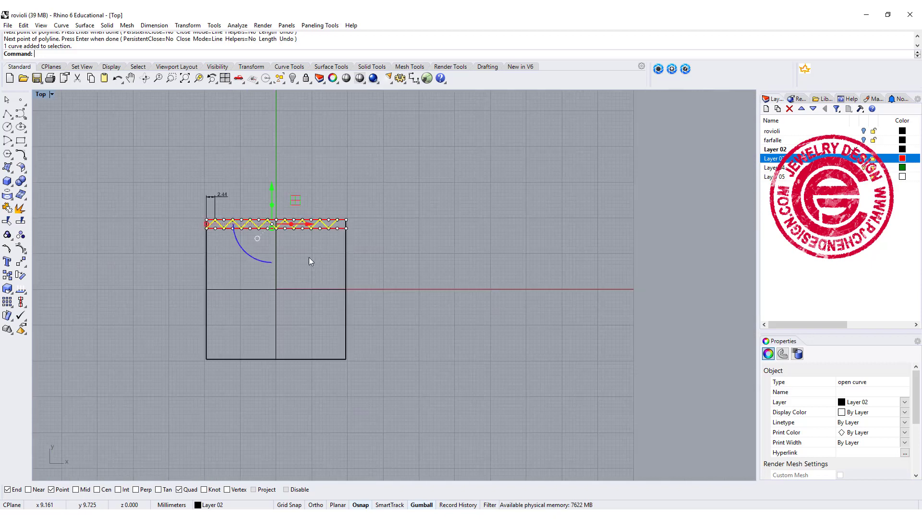
scroll(370, 214, up, 2)
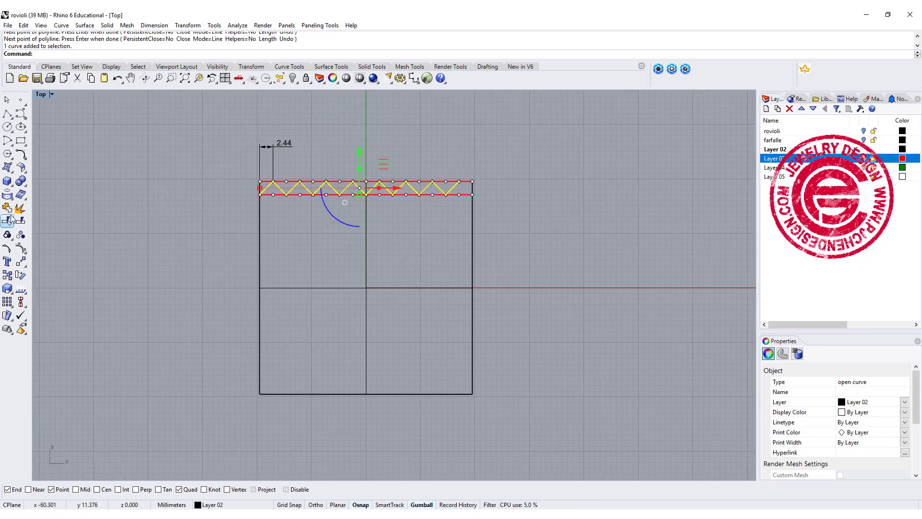
- Rotate-copy the zigzag about the origin in 90° steps onto the right, bottom and left edges
click(21, 275)
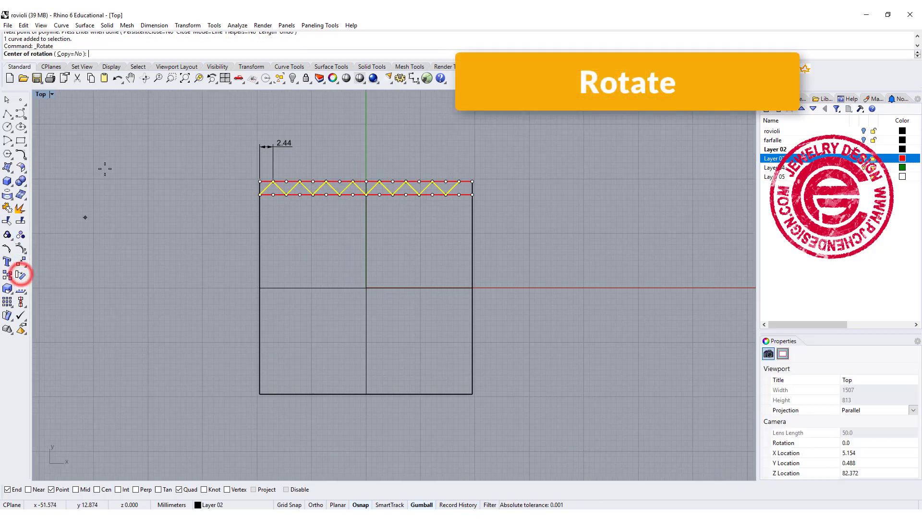
click(69, 53)
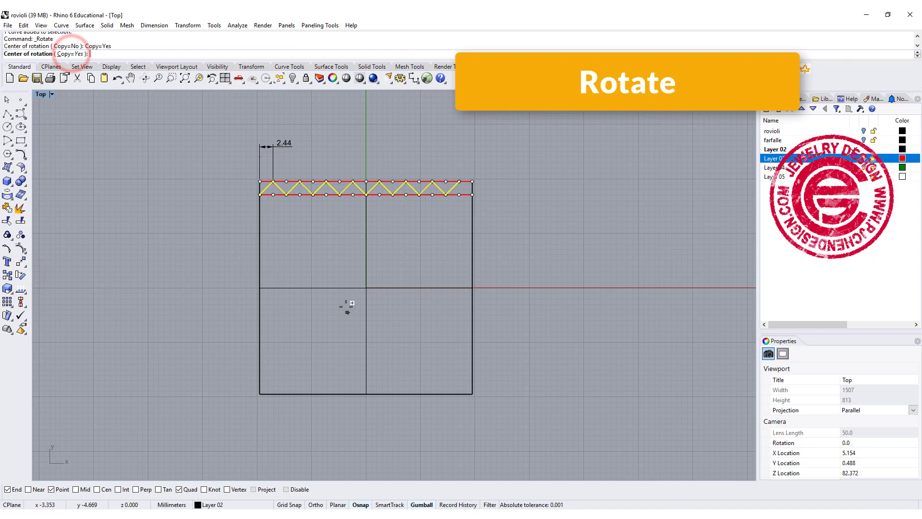
text(0)
key(Return)
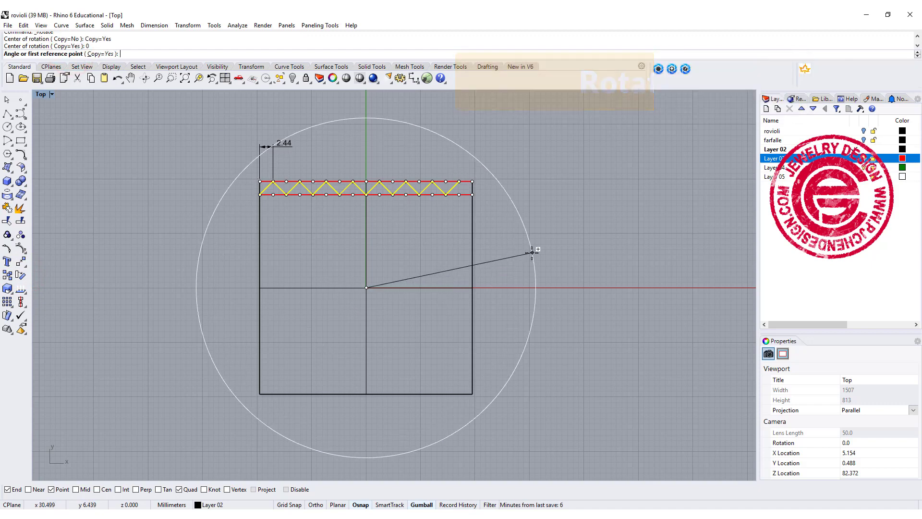
click(553, 288)
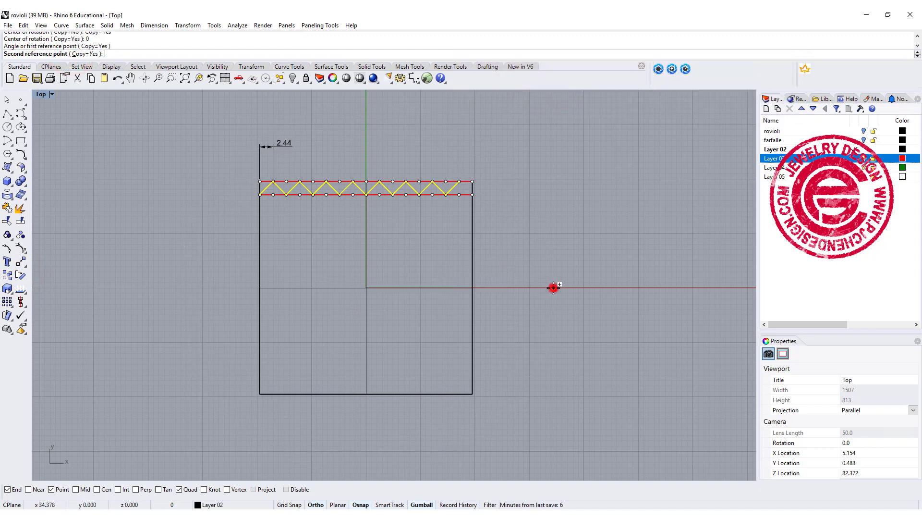
click(361, 443)
click(161, 307)
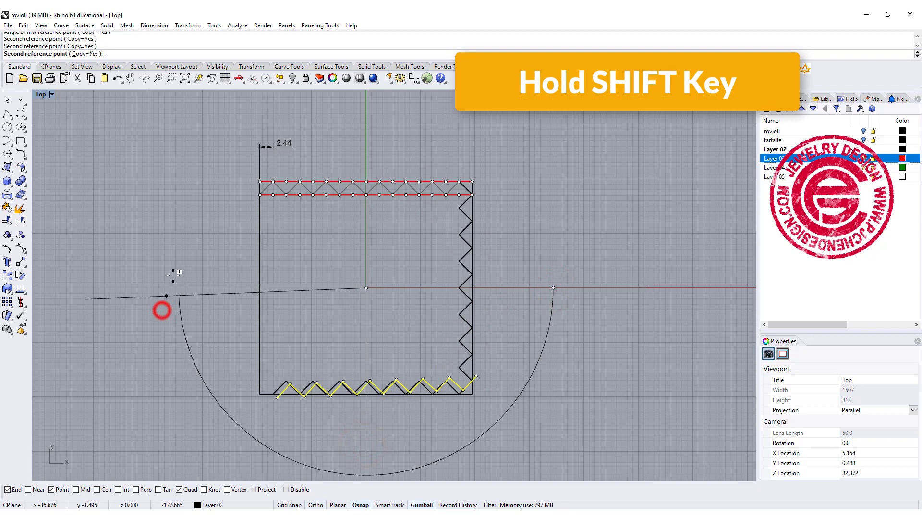
click(334, 140)
key(Return)
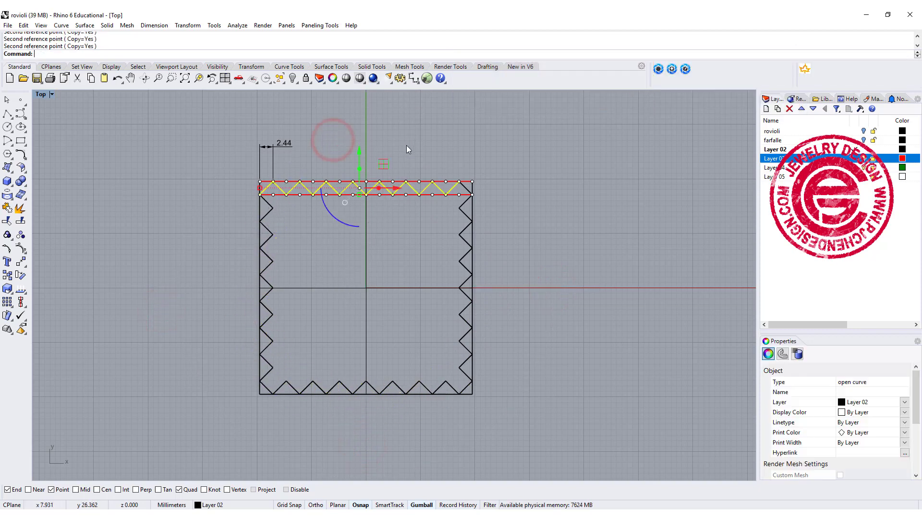
- Select all four zigzags and join them into a single closed curve
shift+click(268, 207)
shift+click(320, 385)
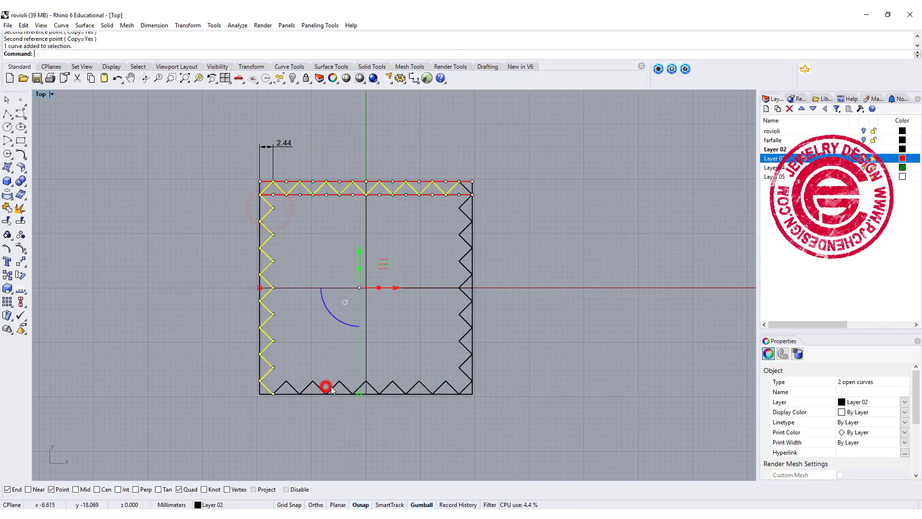
shift+click(465, 329)
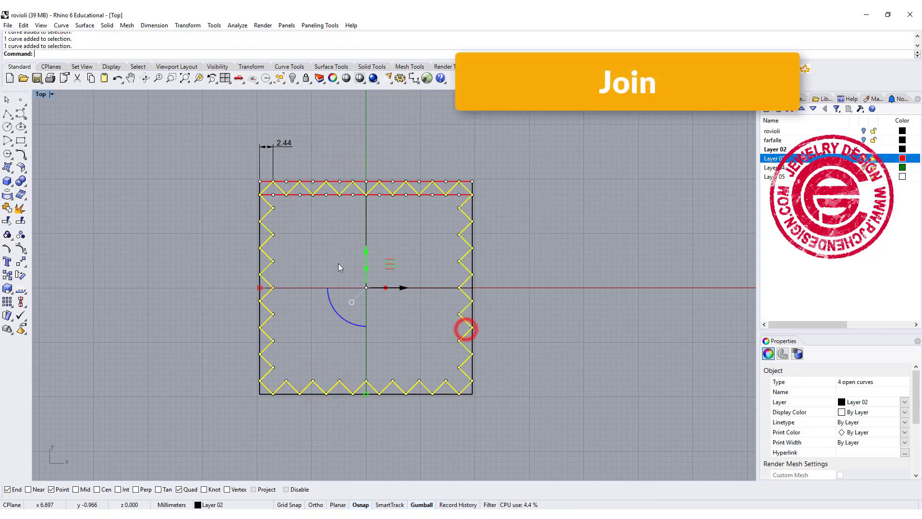
click(8, 234)
click(460, 212)
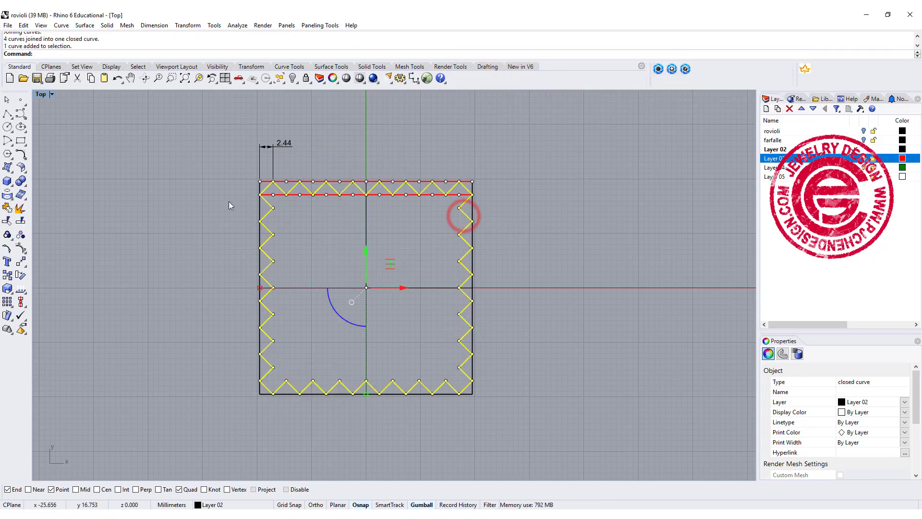
scroll(283, 203, up, 3)
scroll(287, 195, down, 1)
scroll(290, 192, up, 3)
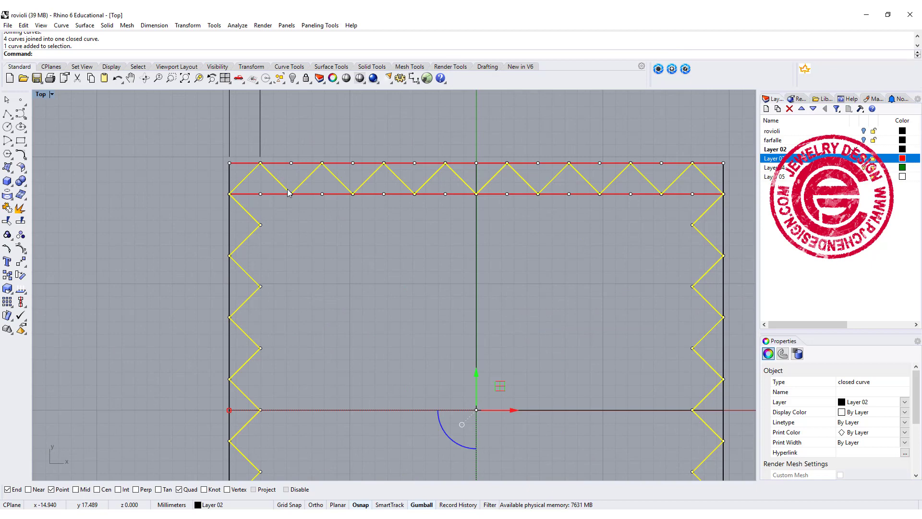
scroll(288, 192, down, 1)
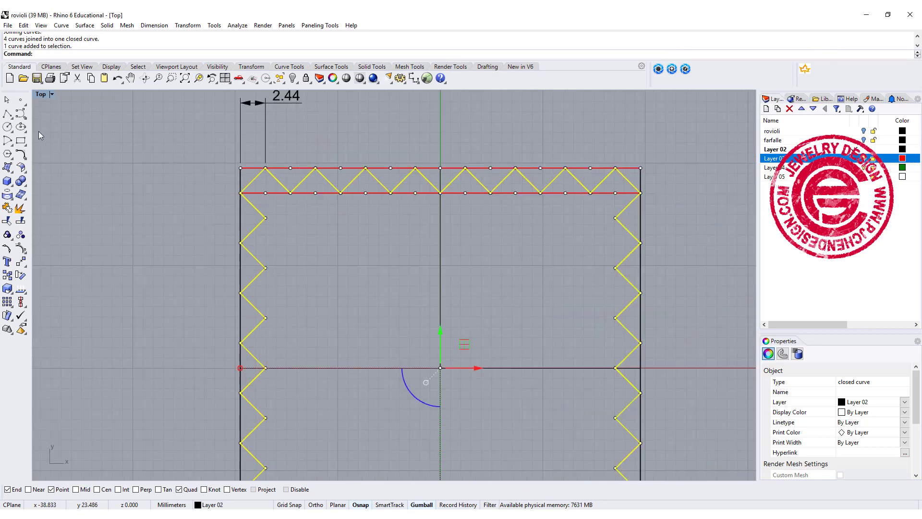
- Fillet the closed zigzag's corners with radius 1
click(22, 156)
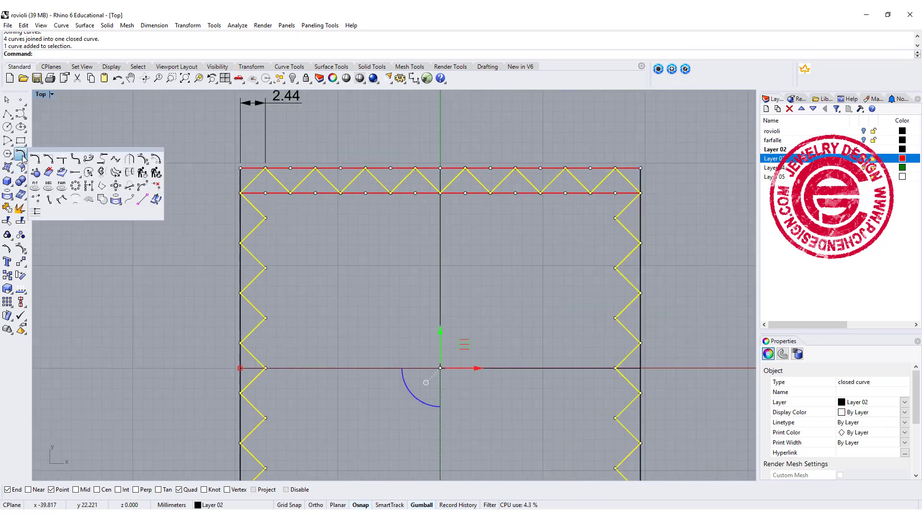
click(75, 157)
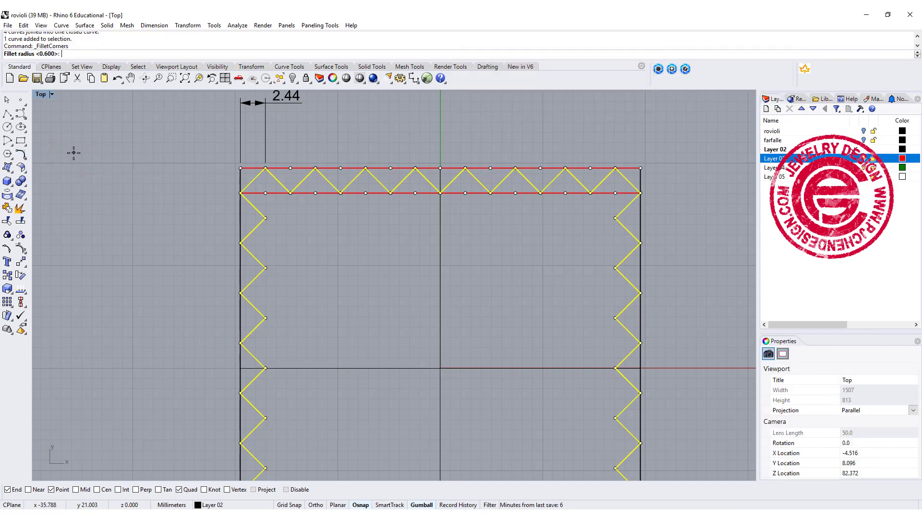
key(Return)
scroll(418, 204, down, 3)
scroll(424, 197, up, 3)
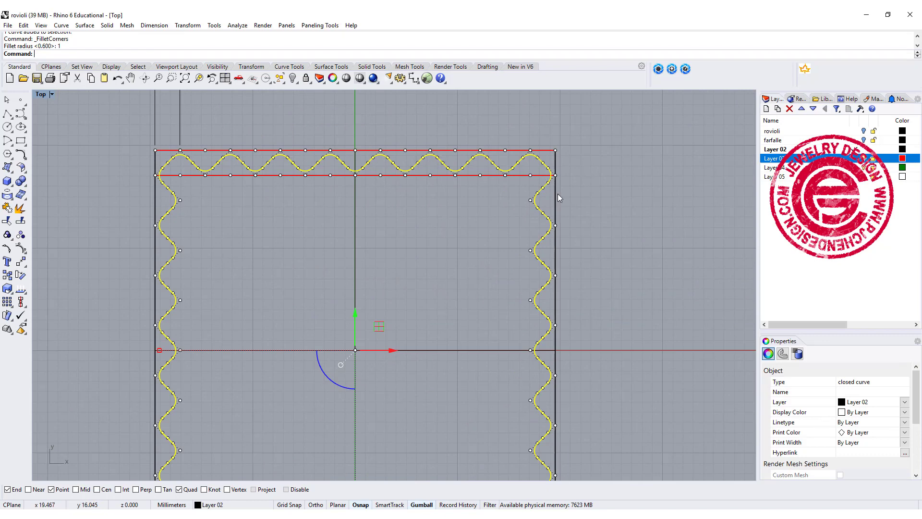
scroll(558, 197, down, 4)
- Window-select the red guide lines and the 2.44 dimension
right_drag(431, 233, 377, 208)
click(120, 164)
drag(154, 97, 536, 224)
- Hide the selected guides and maximize the Perspective view
click(293, 78)
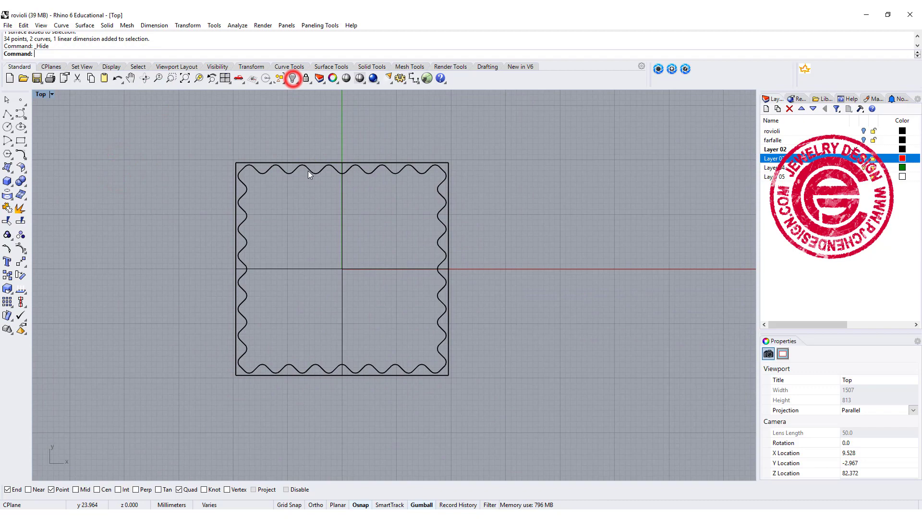
click(438, 144)
click(427, 78)
right_drag(464, 195, 481, 236)
- Show the surface's control points and test lifting a corner point, then undo
click(481, 236)
click(23, 250)
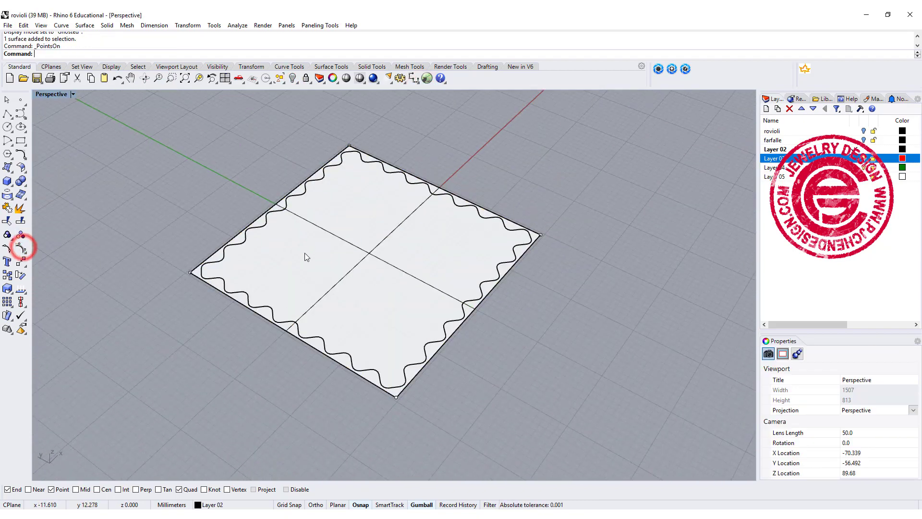
click(178, 257)
drag(186, 248, 175, 210)
key(ctrl+z)
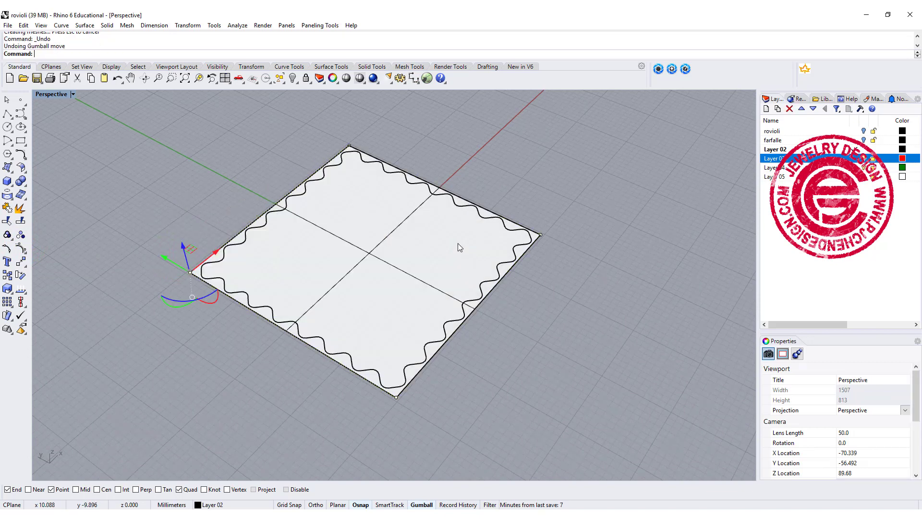
click(616, 282)
- Rebuild the wavy square surface with 20 × 20 points at degree 3
click(396, 260)
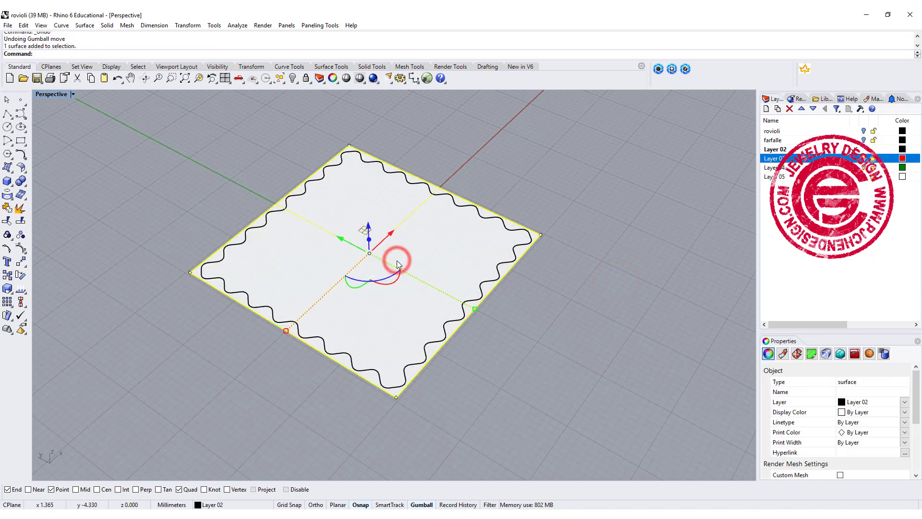
text(Rebuild)
key(Return)
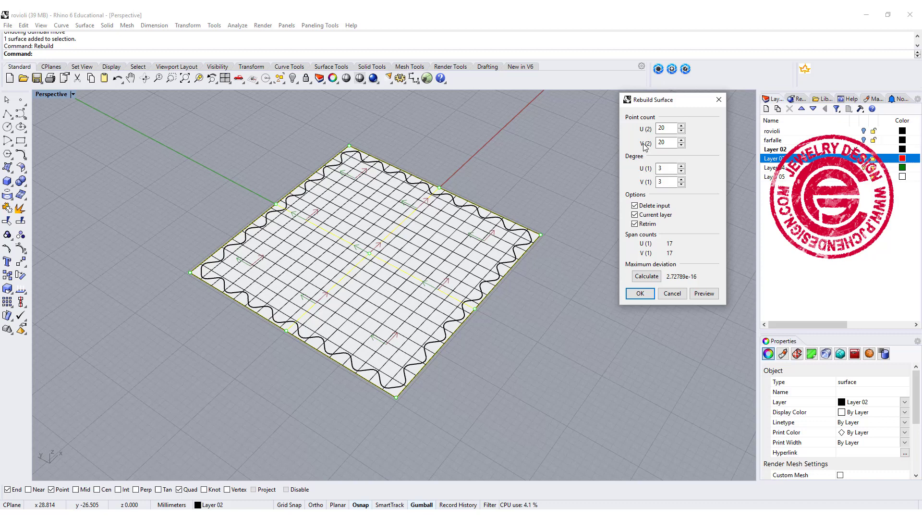
click(664, 169)
click(673, 181)
click(639, 294)
- Trim the rebuilt surface with the closed wavy curve, discarding everything outside it
click(610, 229)
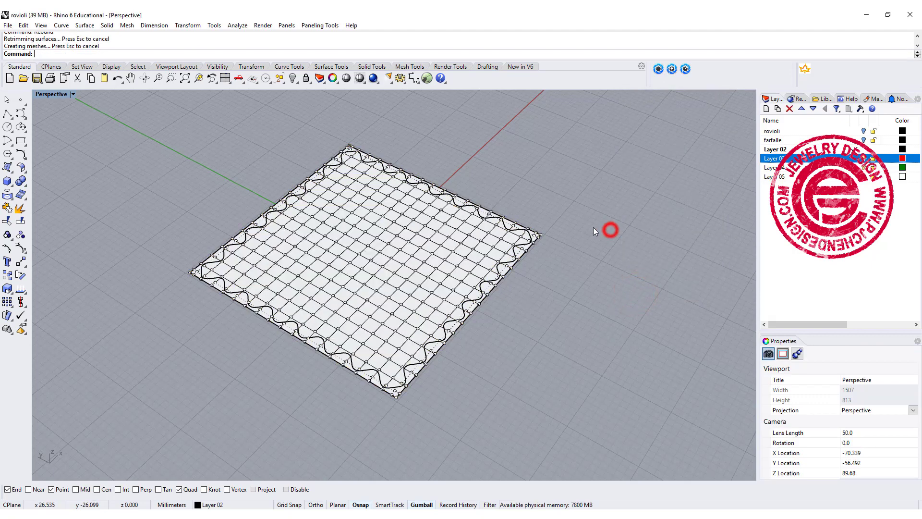
right_drag(610, 229, 619, 250)
scroll(537, 270, up, 4)
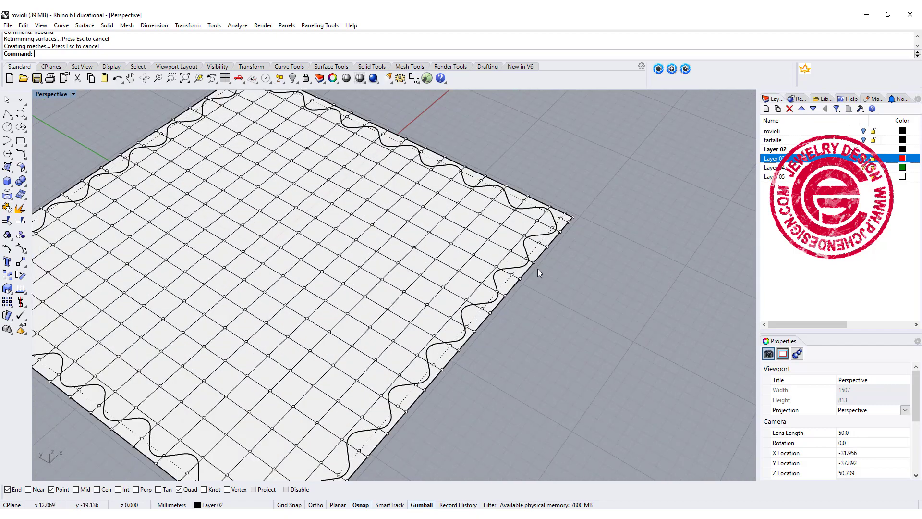
right_drag(501, 252, 510, 279)
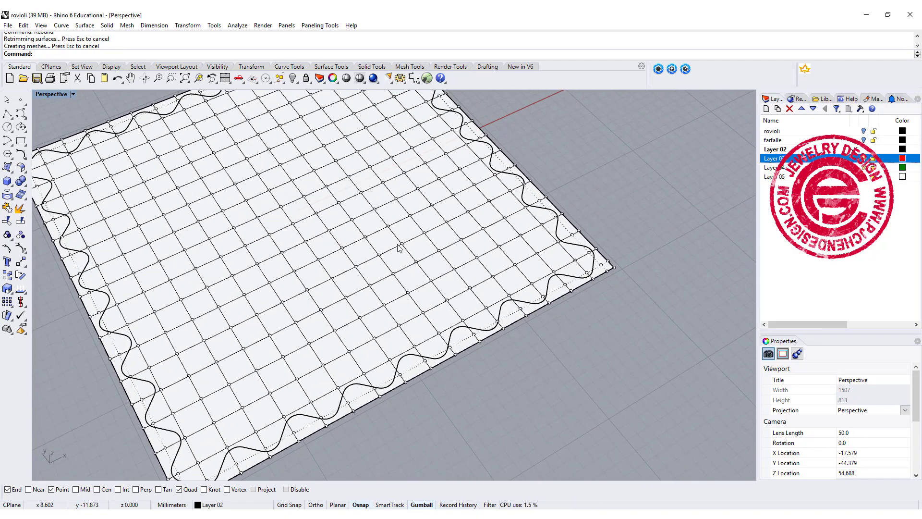
click(7, 221)
click(525, 305)
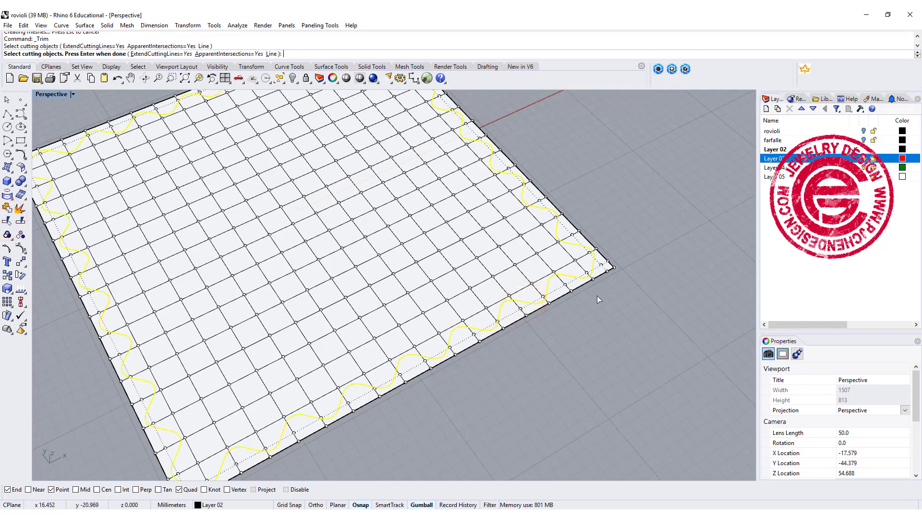
key(Return)
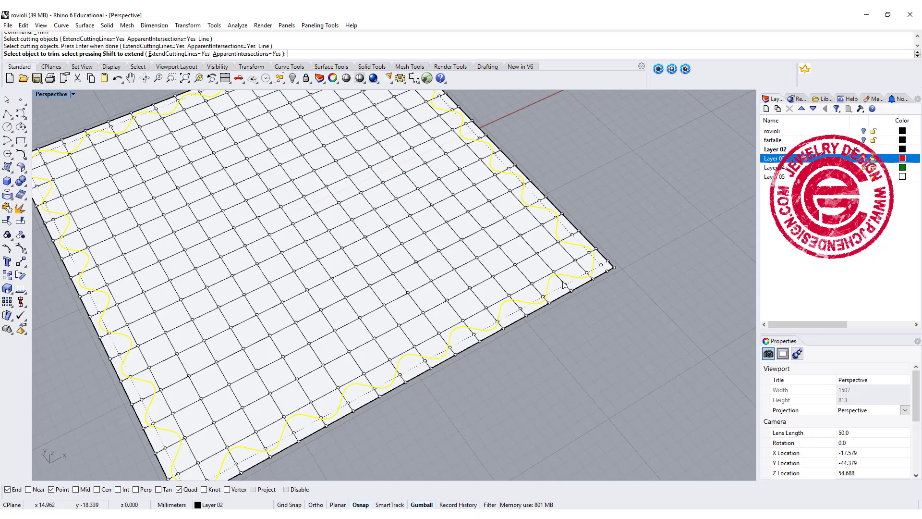
click(564, 283)
scroll(587, 307, down, 5)
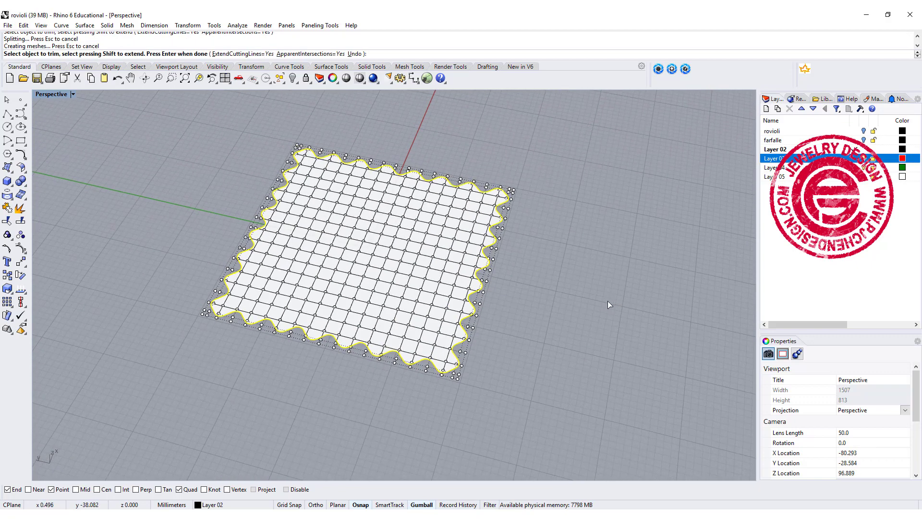
- Select the trimmed wavy-edged surface in a maximized Top view and turn on its control points
double_click(48, 95)
key(ctrl+shift+e)
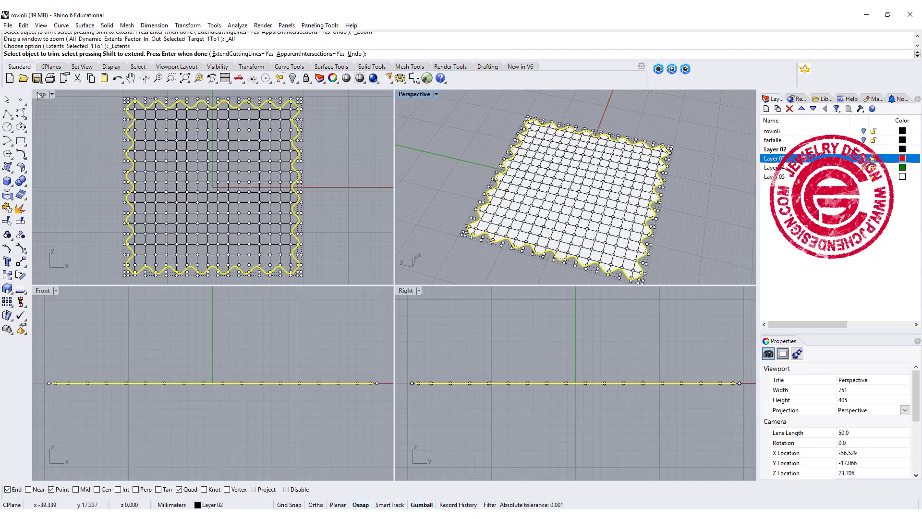
double_click(40, 94)
scroll(268, 178, down, 3)
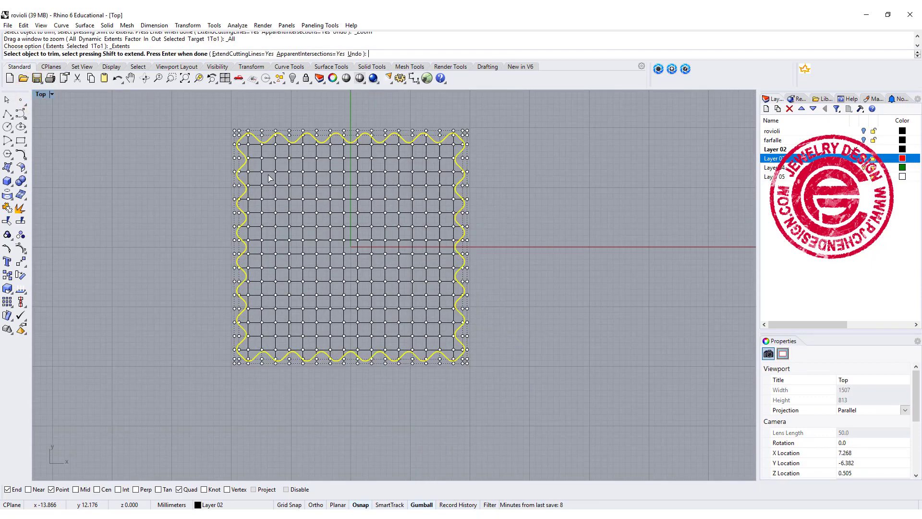
right_drag(268, 179, 240, 179)
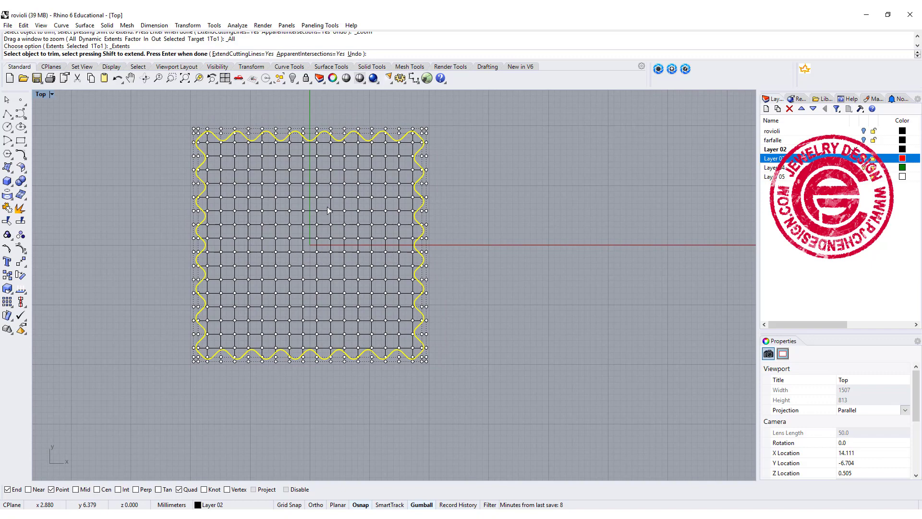
scroll(289, 192, up, 3)
key(Escape)
key(Escape)
click(221, 173)
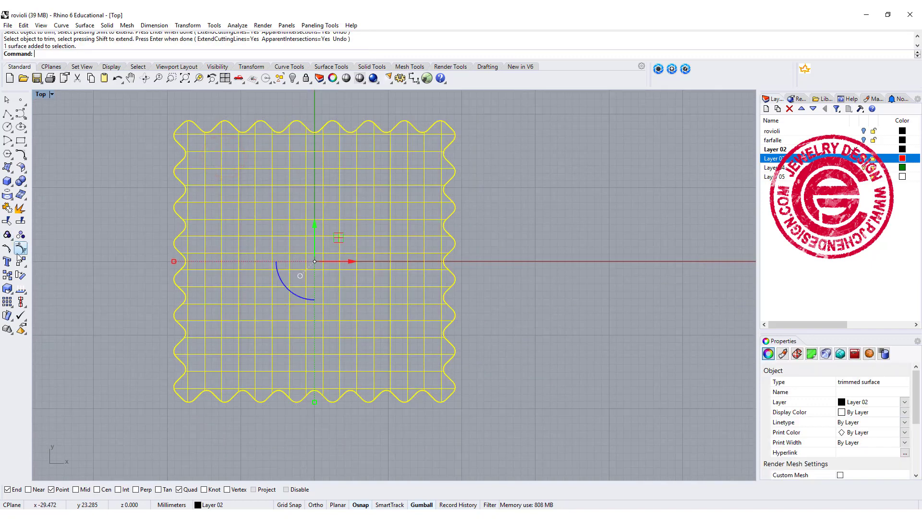
click(19, 250)
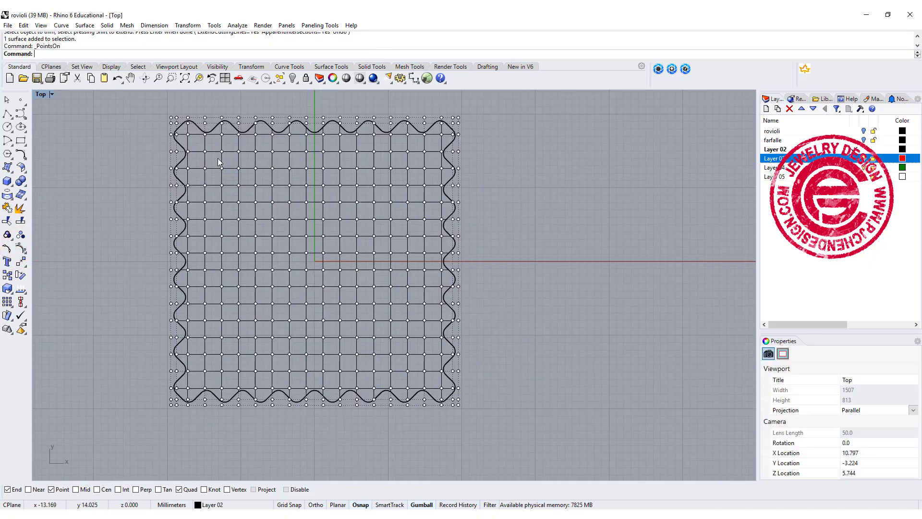
- Lift the inner 121 control points about 3.9 mm into a flat-topped pillow bump
mouse_move(229, 163)
mouse_down()
mouse_move(352, 342)
mouse_move(381, 354)
mouse_move(412, 347)
mouse_up()
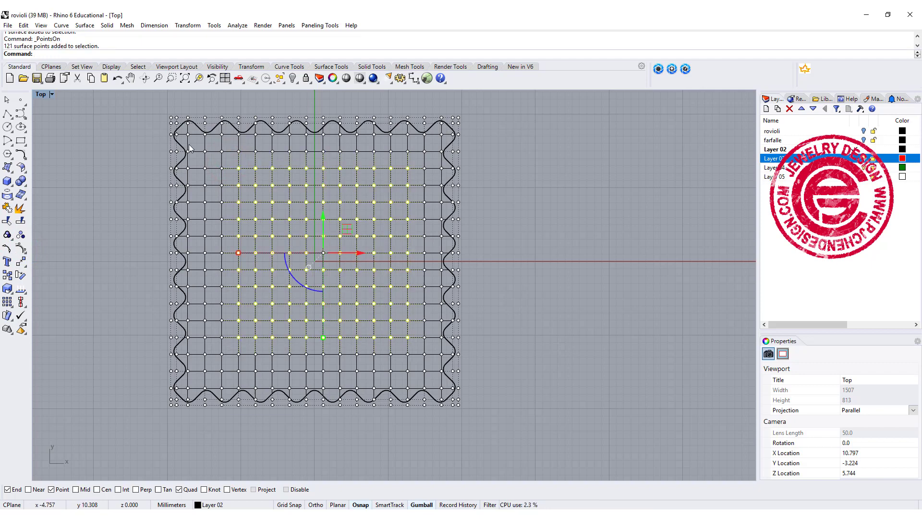
double_click(40, 94)
scroll(574, 153, down, 2)
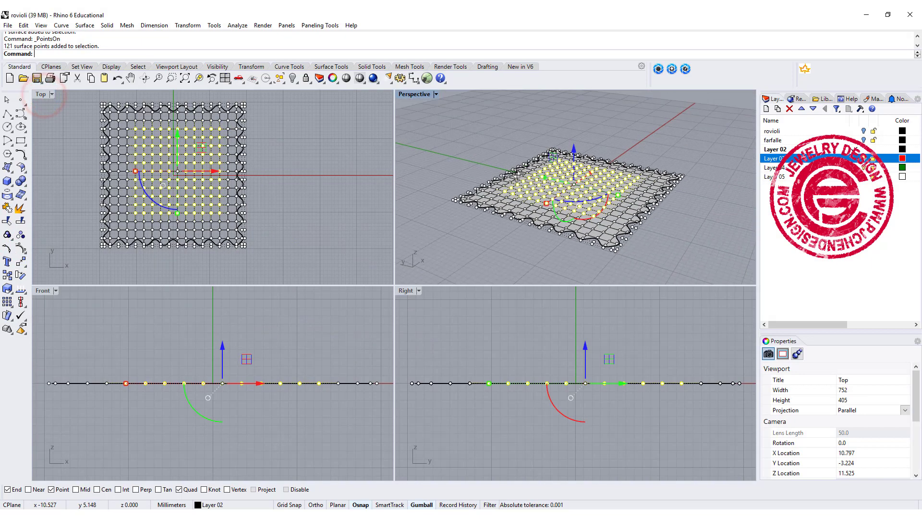
drag(576, 153, 579, 138)
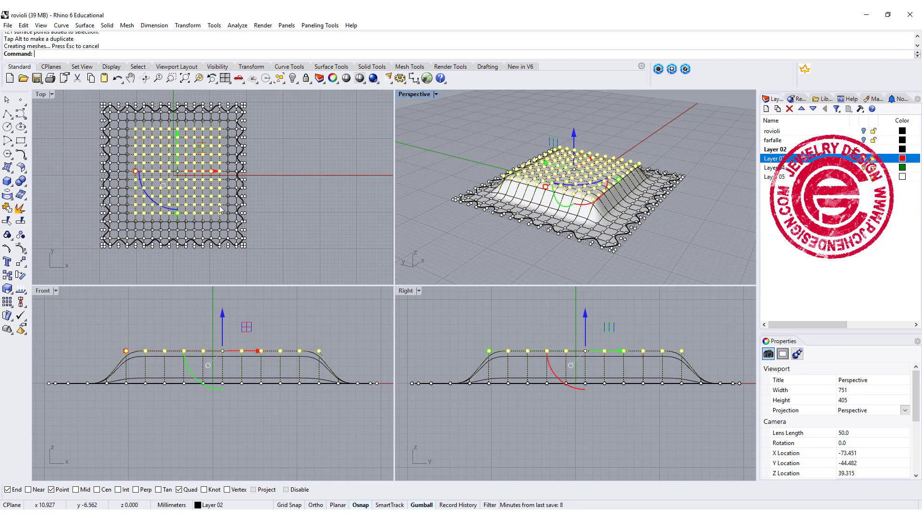
click(310, 177)
right_drag(634, 211, 590, 201)
scroll(223, 161, up, 2)
scroll(166, 141, up, 2)
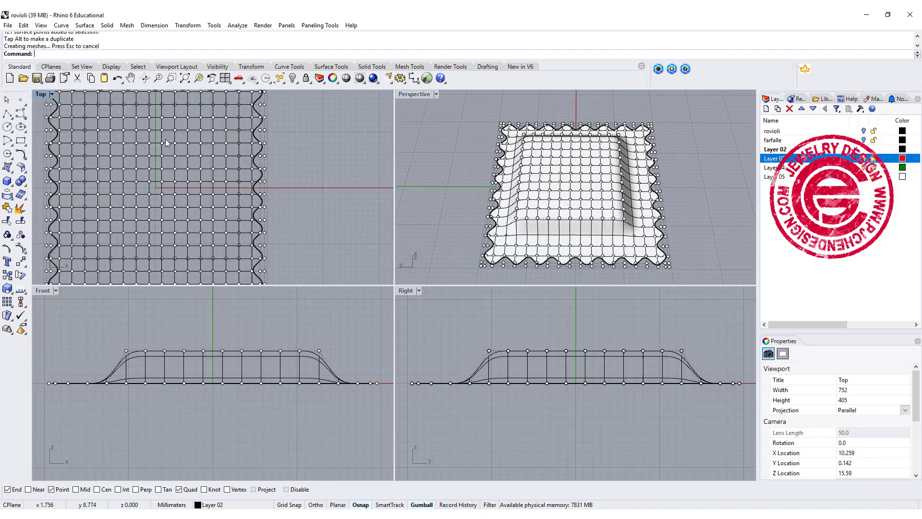
- Nudge patches of 15 and 6 top control points upward, undoing an accidental lowering of 20 points
drag(154, 138, 220, 190)
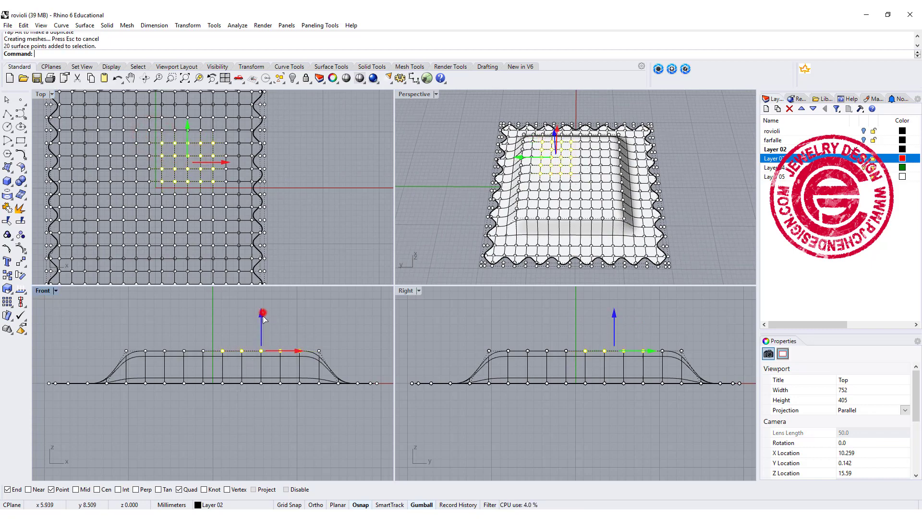
drag(267, 317, 266, 323)
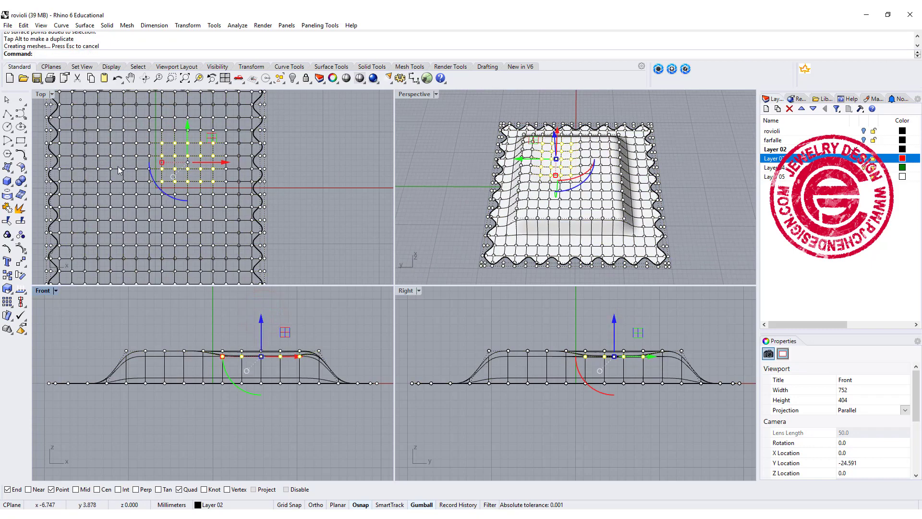
key(ctrl+z)
click(307, 199)
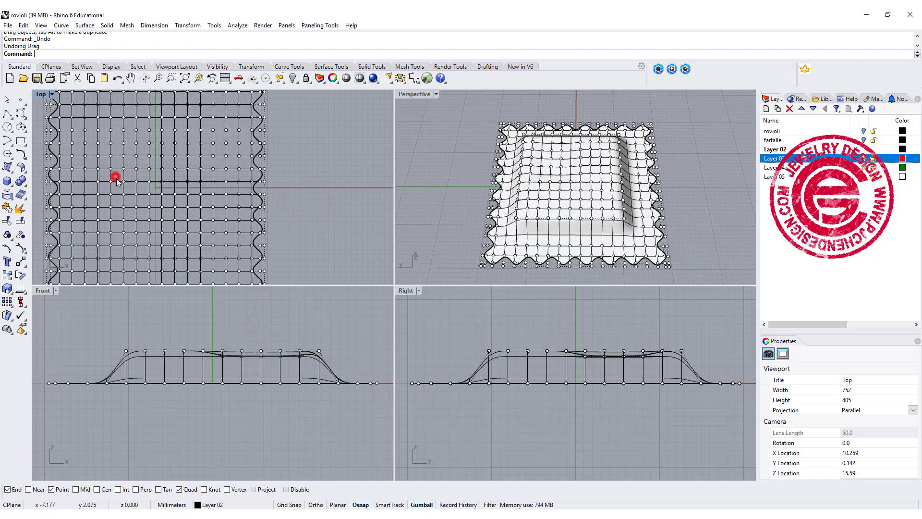
drag(116, 179, 154, 238)
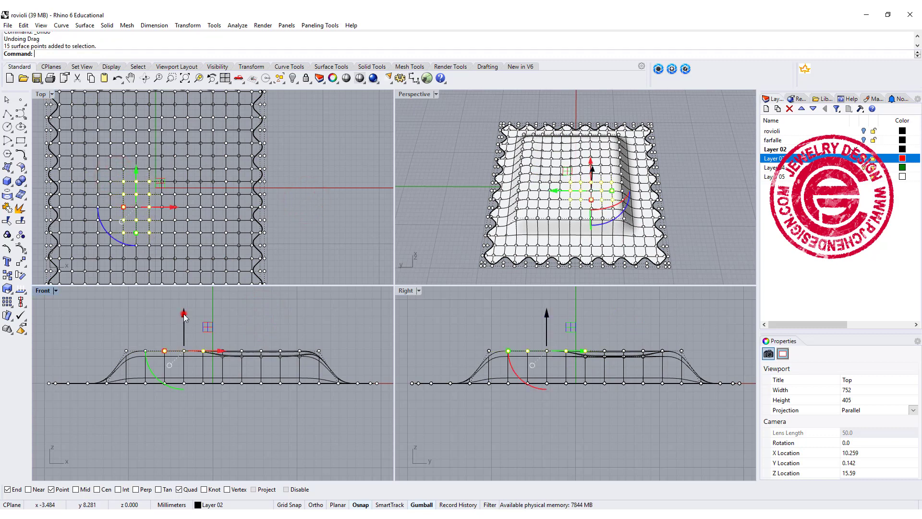
drag(185, 317, 185, 310)
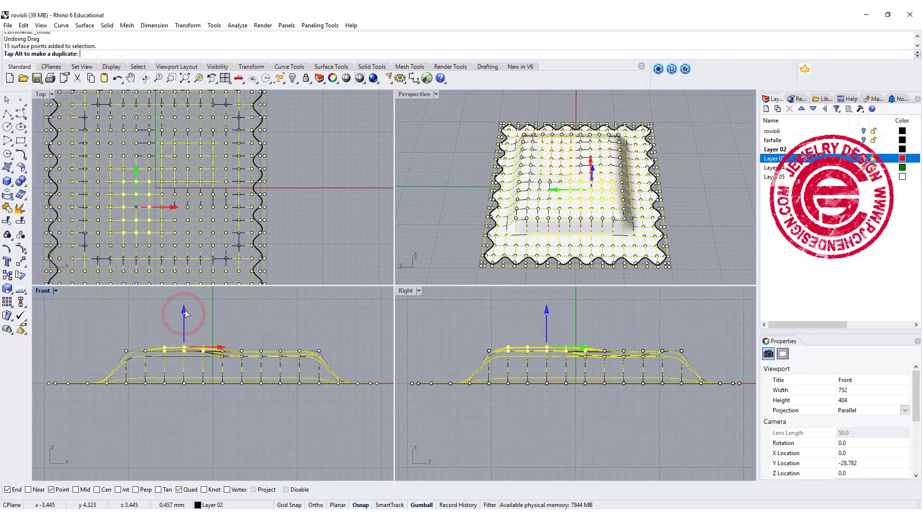
click(181, 212)
drag(182, 214, 218, 240)
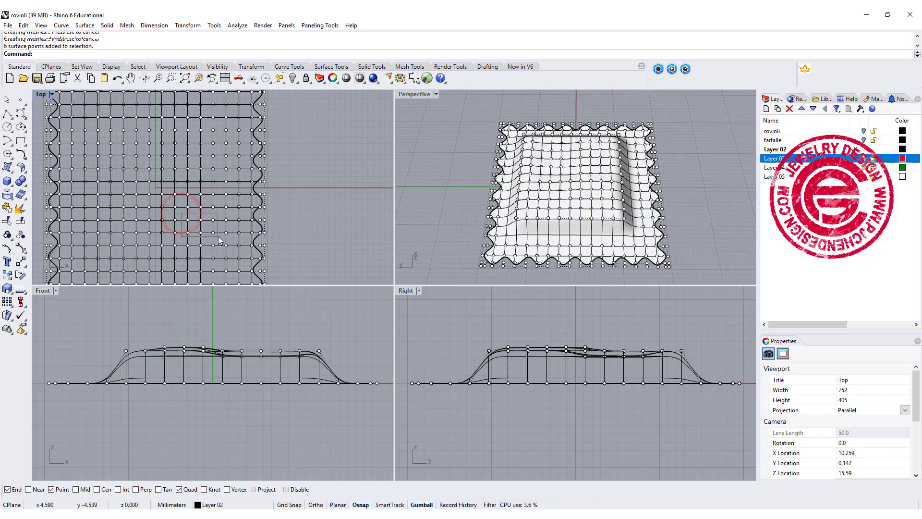
drag(280, 323, 284, 312)
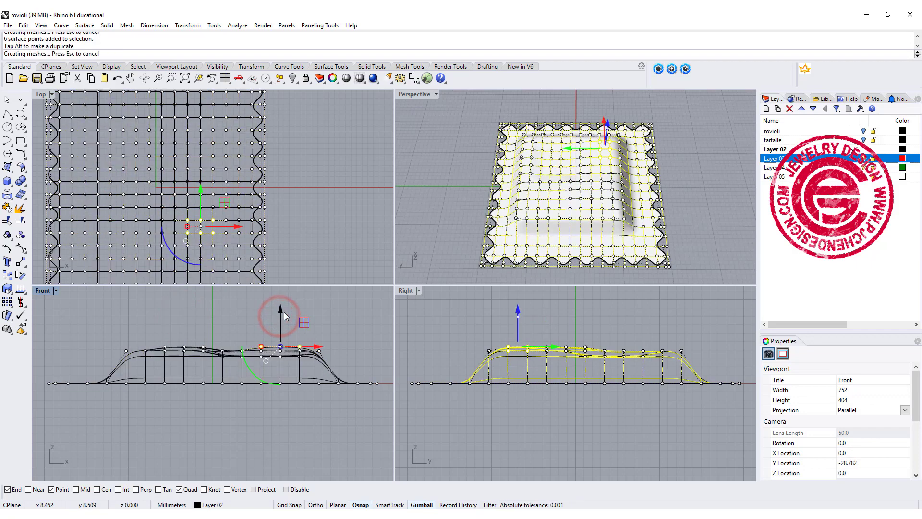
click(342, 329)
right_drag(481, 144, 451, 107)
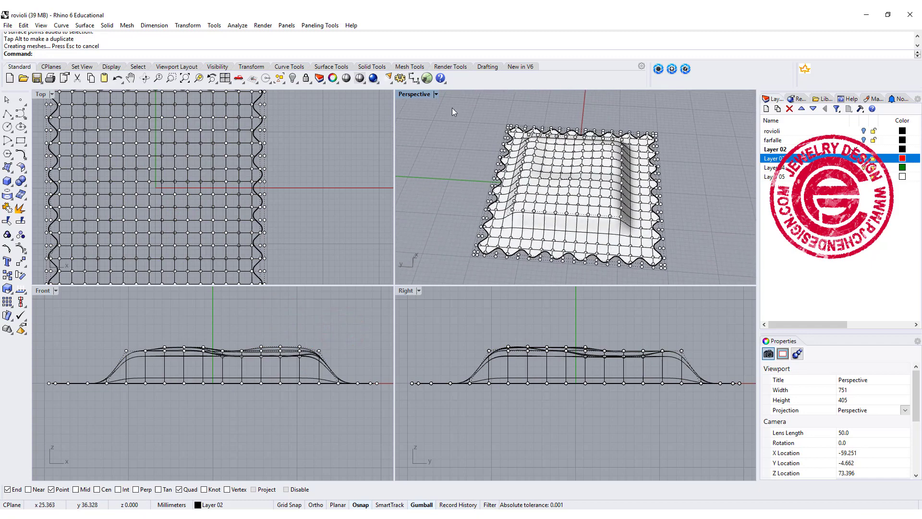
- Switch the Perspective view to Rendered display, hide the control points, and reselect the surface
click(436, 94)
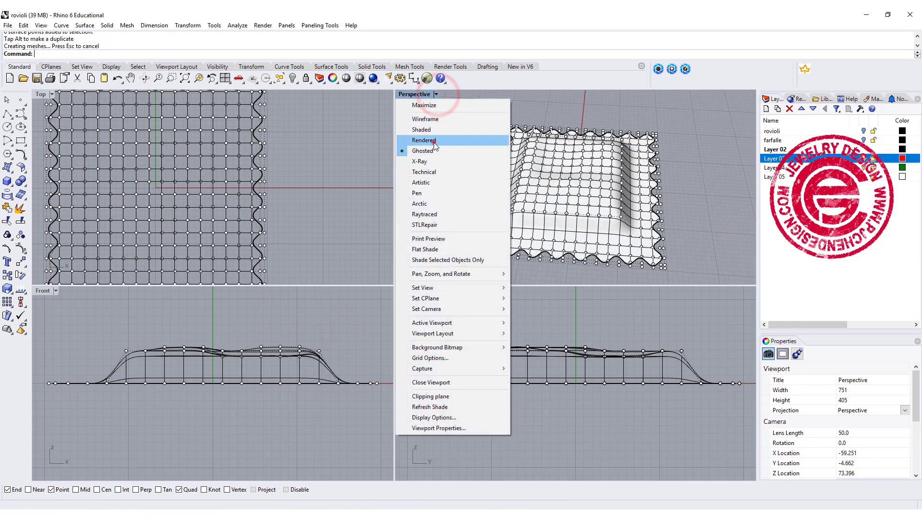
click(434, 143)
right_drag(460, 190, 482, 207)
key(Escape)
scroll(521, 195, up, 5)
click(156, 166)
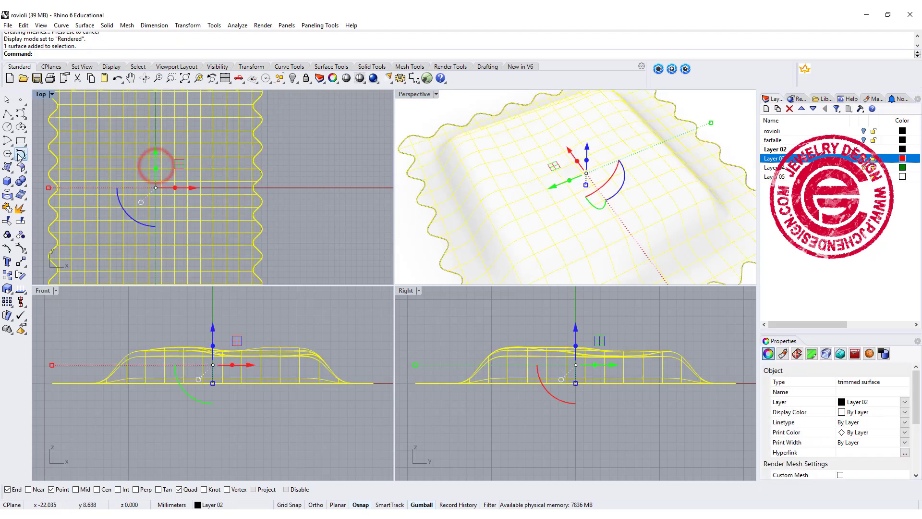
- Raise a single control point on the filling's top with the gumball Z arrow
click(20, 208)
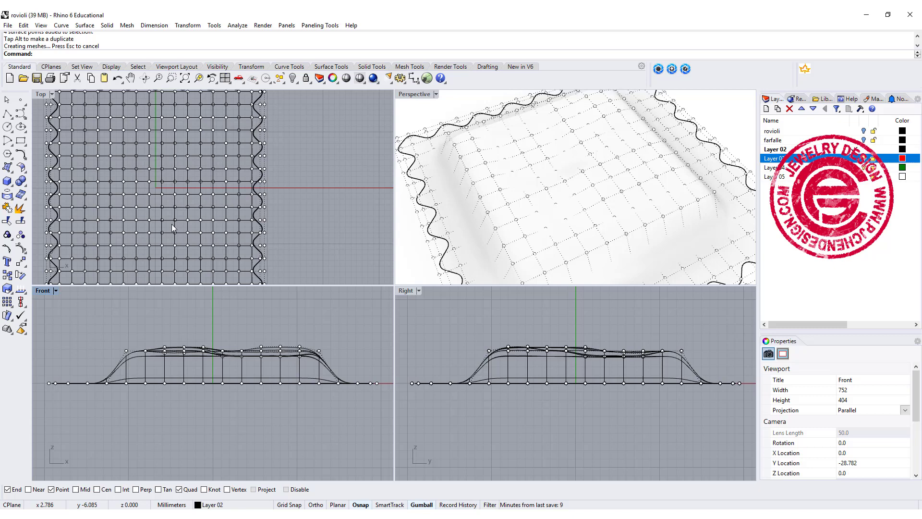
click(188, 233)
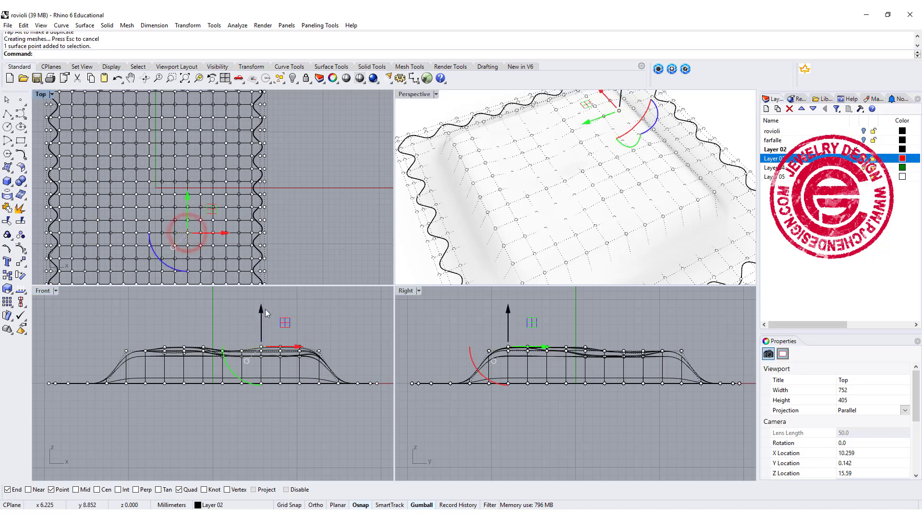
drag(262, 309, 330, 319)
click(326, 323)
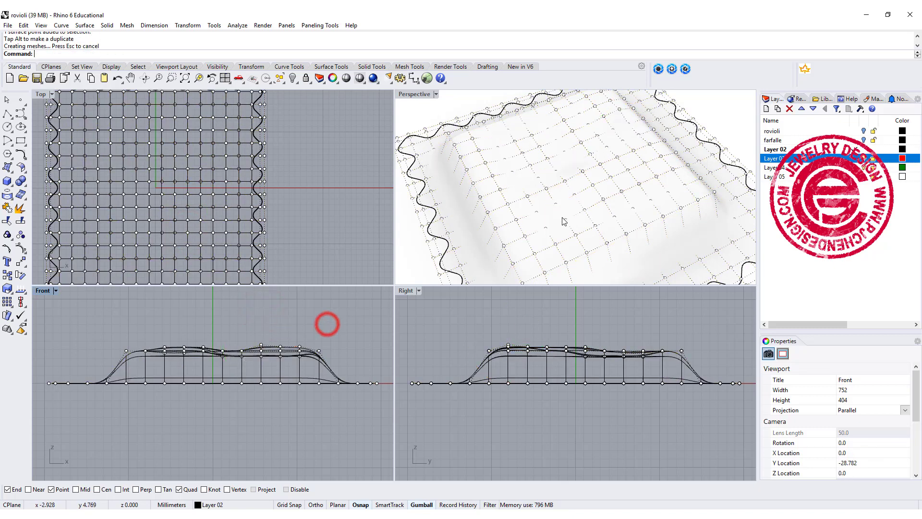
key(Escape)
- Show the control points again and maximize the Perspective view, orbiting to a high angle
right_drag(577, 200, 604, 177)
right_drag(525, 195, 634, 190)
click(7, 234)
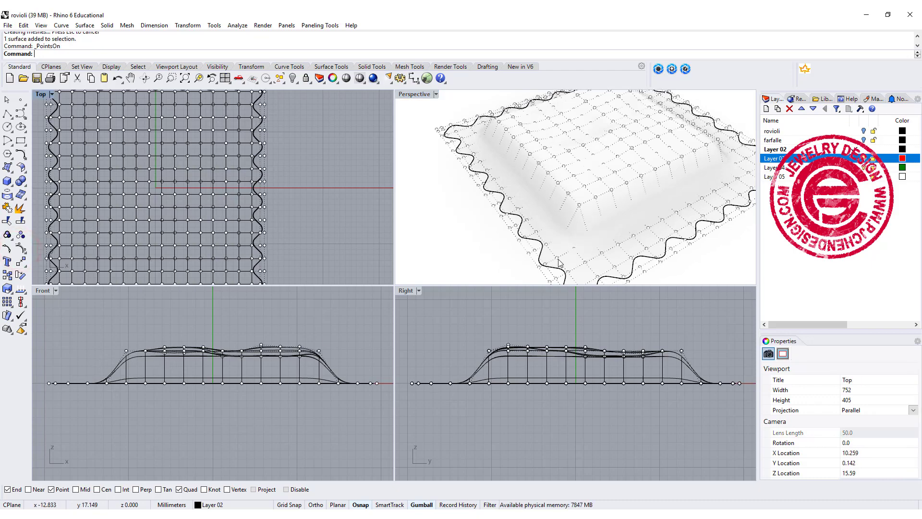
double_click(414, 94)
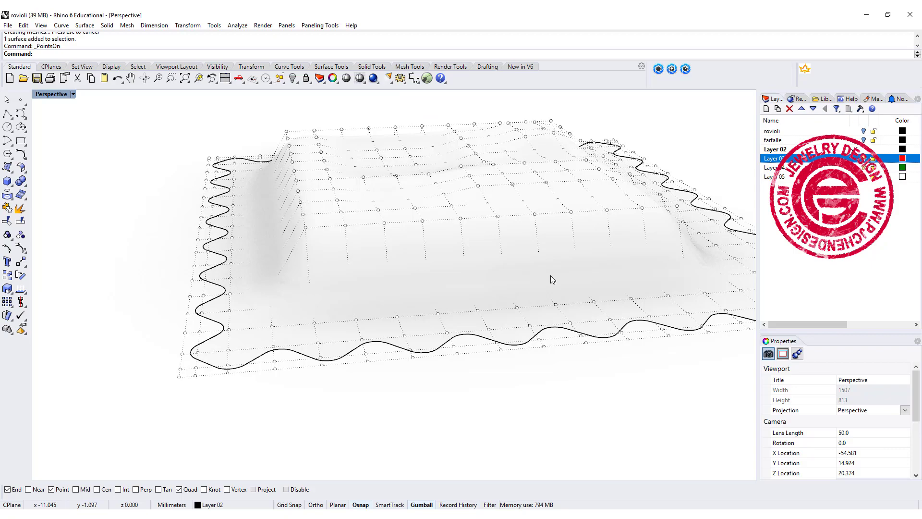
right_drag(686, 268, 552, 288)
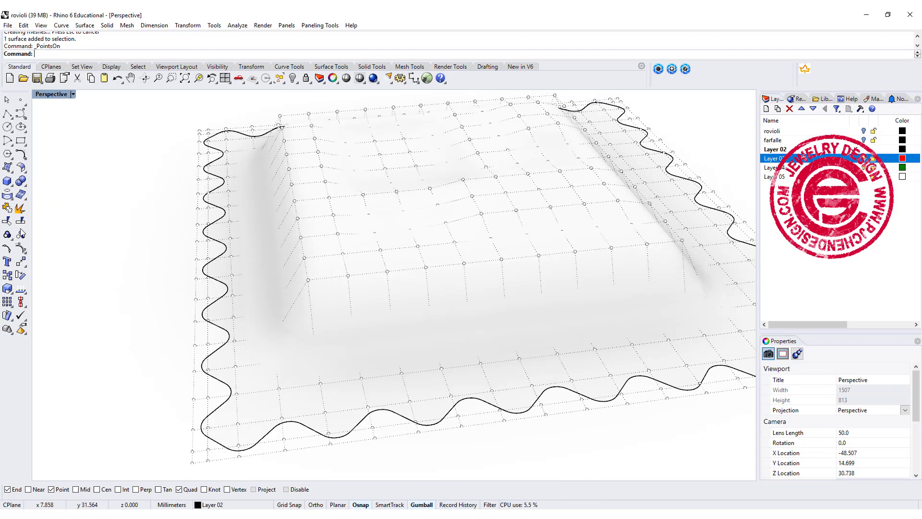
click(21, 251)
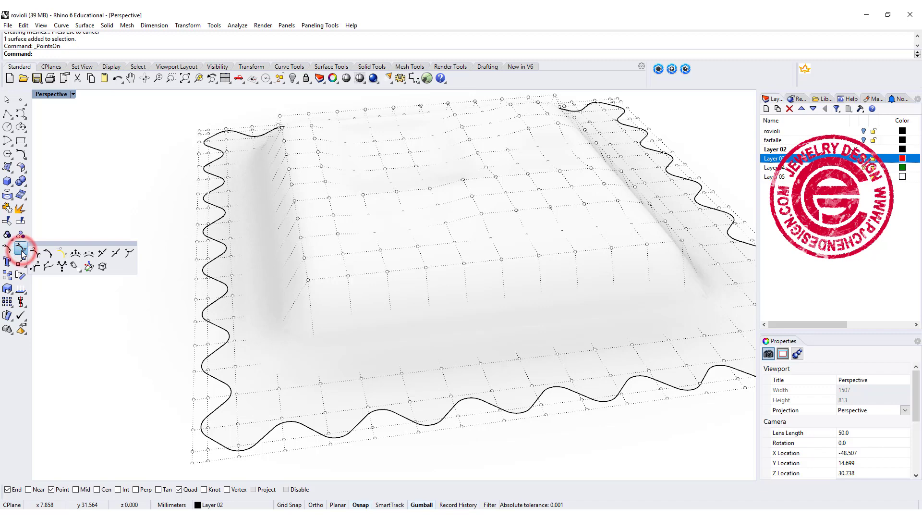
- Insert a new row of control points across the sheet in the V direction
click(74, 254)
click(443, 305)
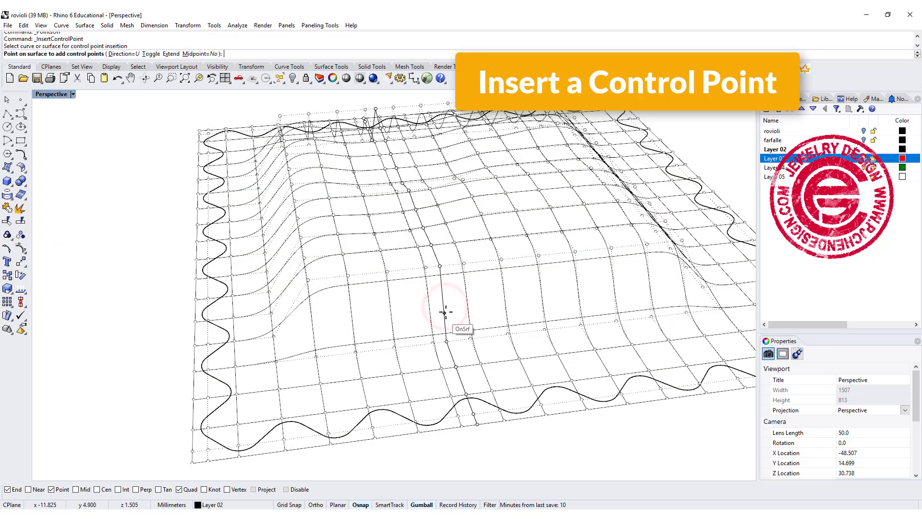
click(147, 54)
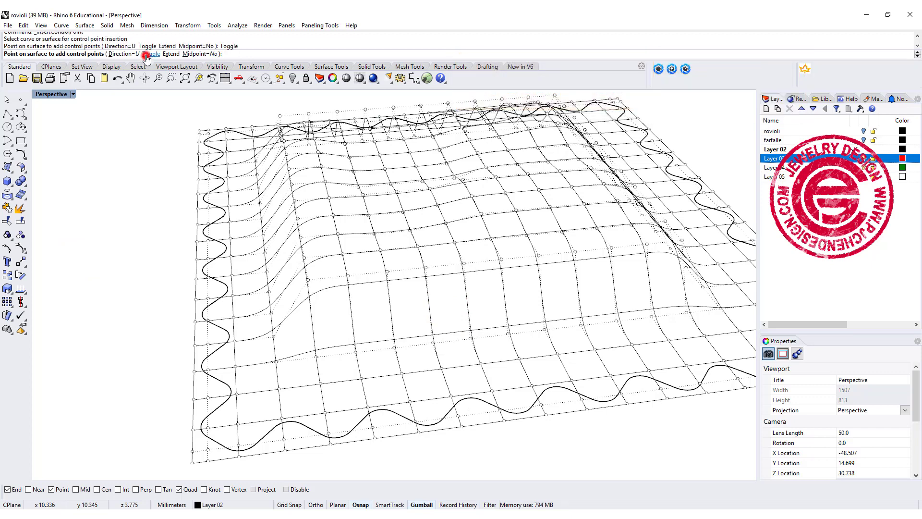
click(502, 307)
key(Return)
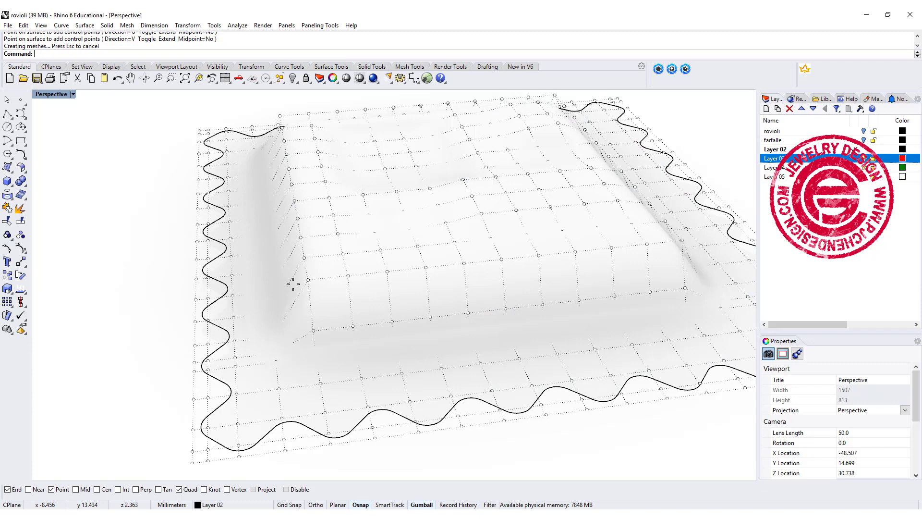
- Shift a column of left-edge control points right, then back left, to adjust the filling's slope
click(319, 332)
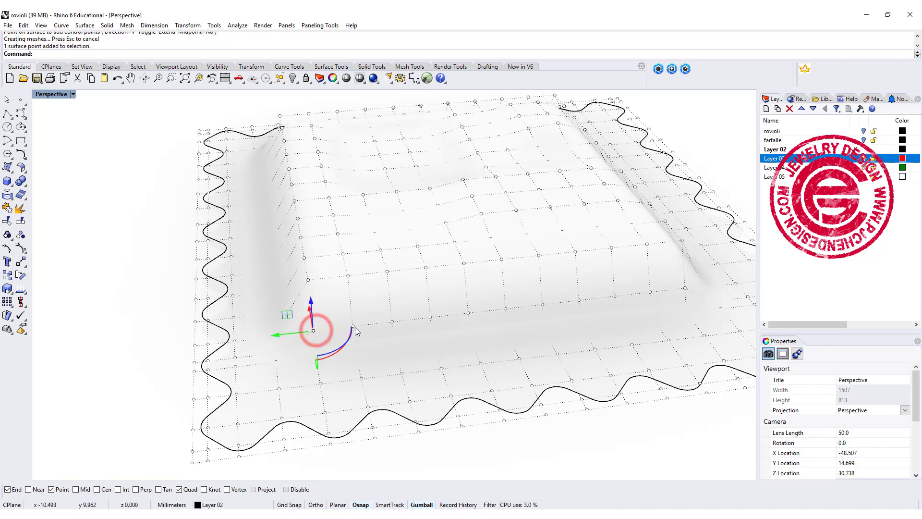
double_click(63, 96)
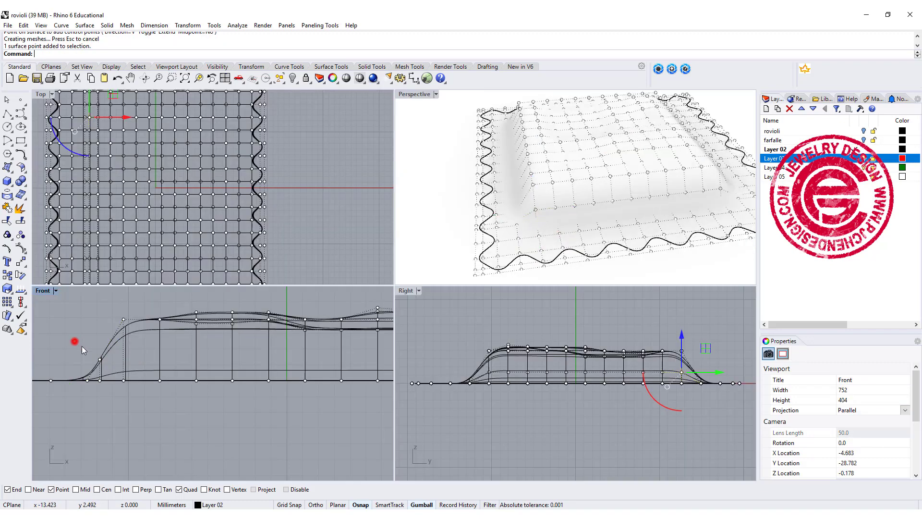
drag(75, 341, 108, 365)
drag(127, 186, 138, 190)
scroll(537, 197, up, 3)
mouse_move(553, 193)
right_down()
mouse_move(537, 197)
mouse_move(540, 185)
mouse_move(561, 185)
right_up()
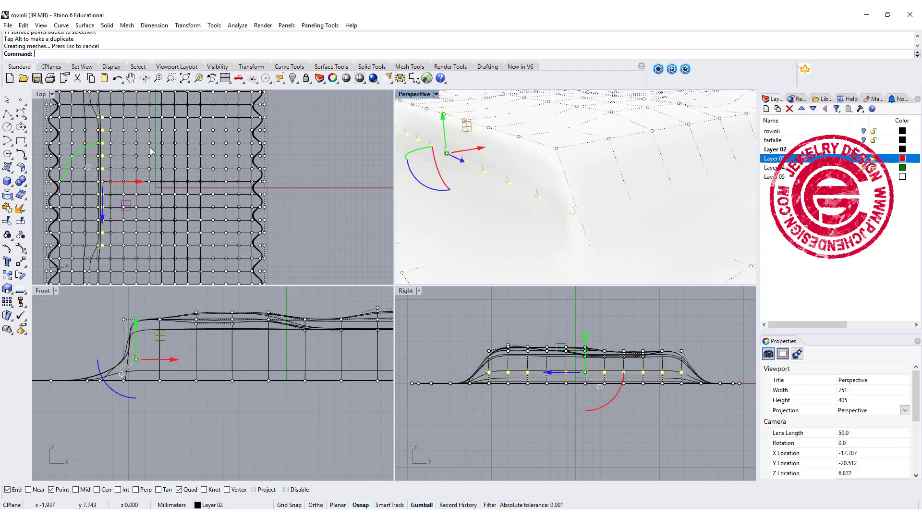
drag(141, 182, 118, 184)
click(337, 159)
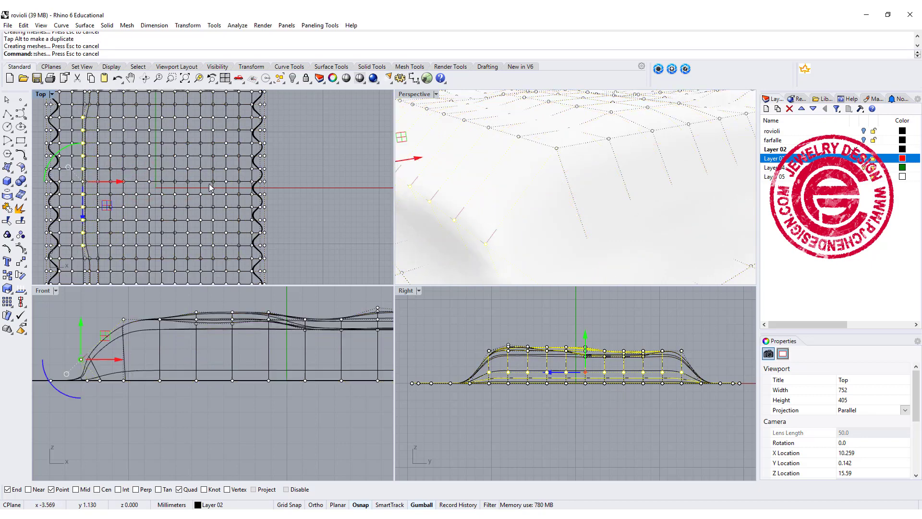
- Hide the control points and orbit to look down on the pillow
right_drag(576, 202, 543, 201)
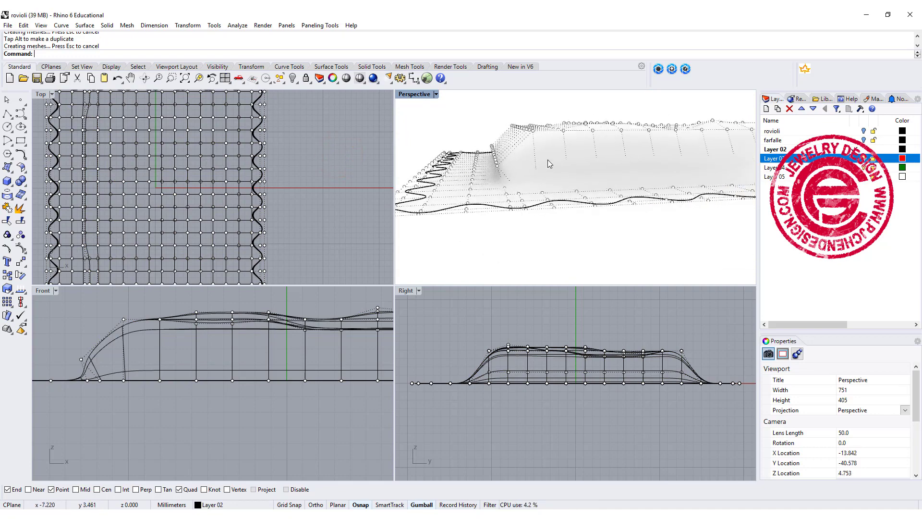
key(Escape)
right_drag(550, 164, 632, 224)
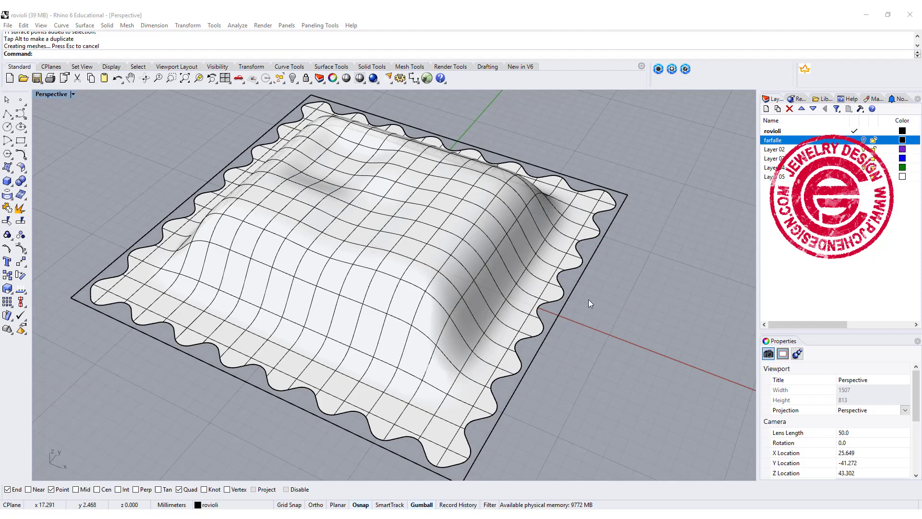
- Orbit around the bumpy pillow and select its surface
right_drag(589, 299, 446, 267)
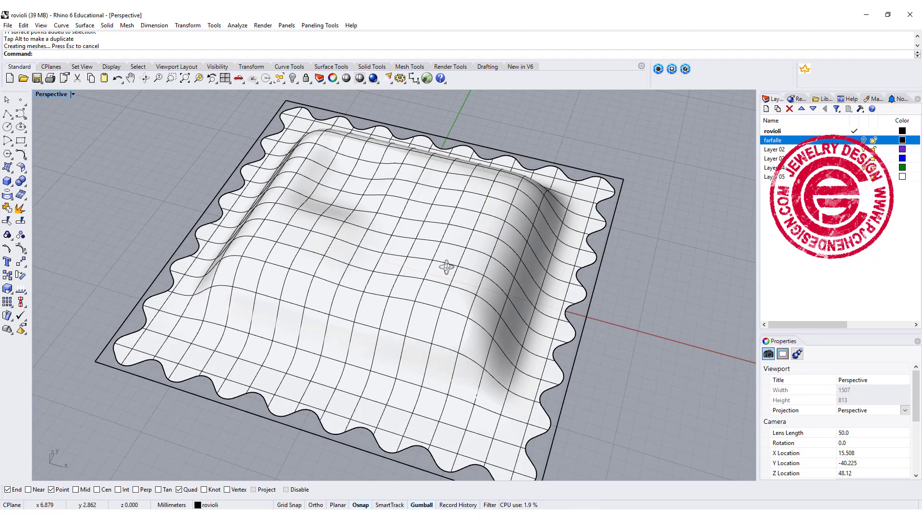
right_drag(484, 295, 463, 268)
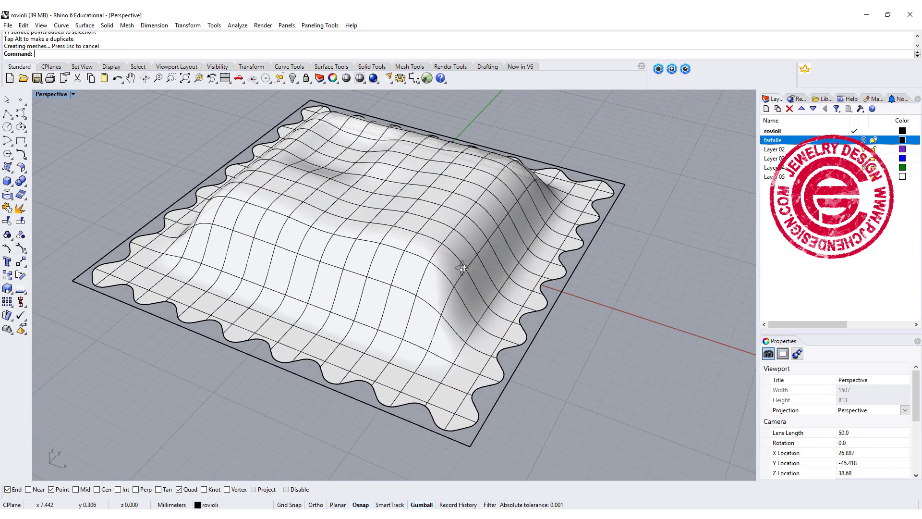
right_drag(268, 211, 302, 214)
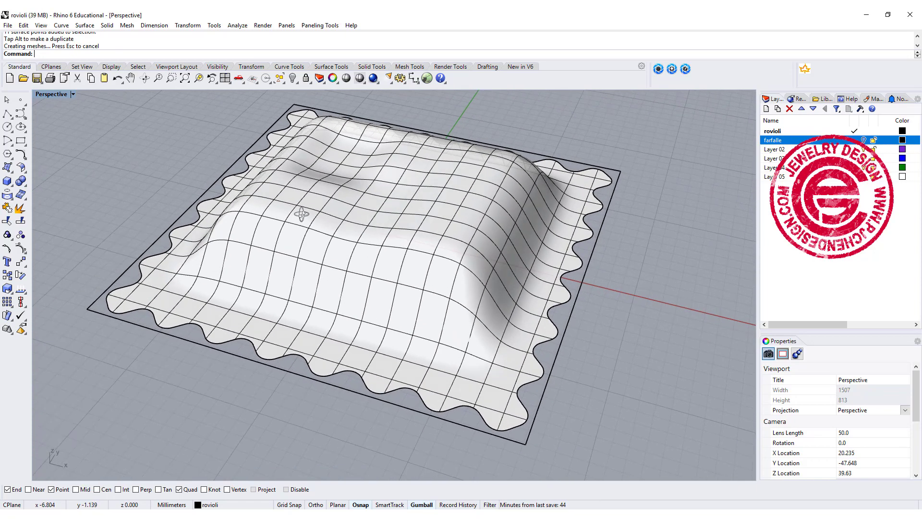
click(342, 181)
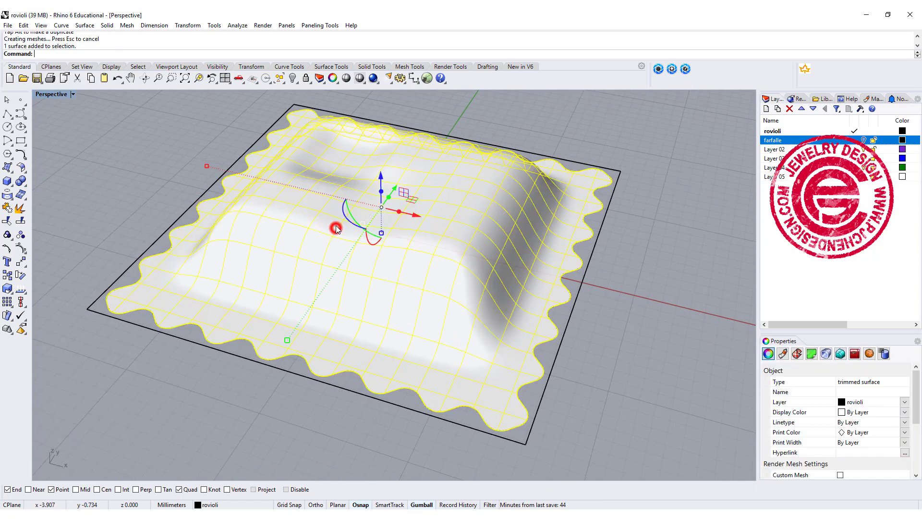
click(20, 167)
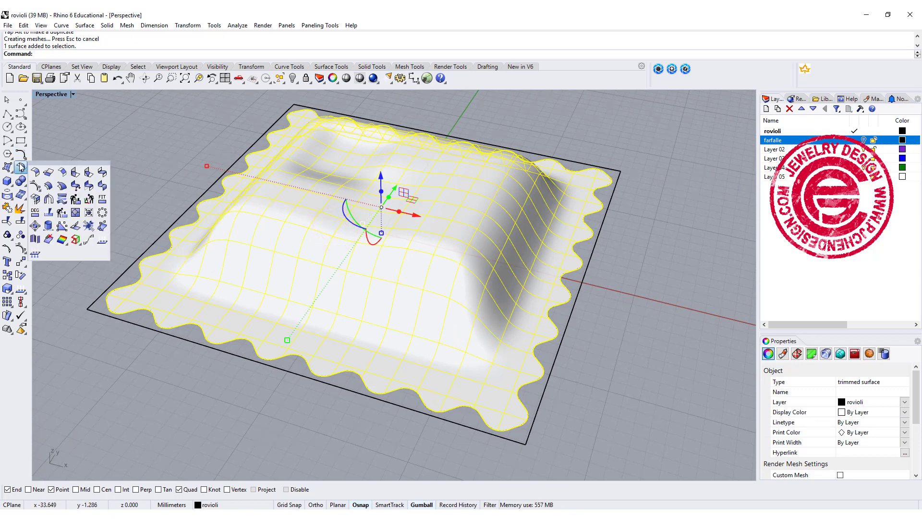
- Offset the pillow surface 0.8 mm with Solid=No, then orbit to check the edge
click(48, 188)
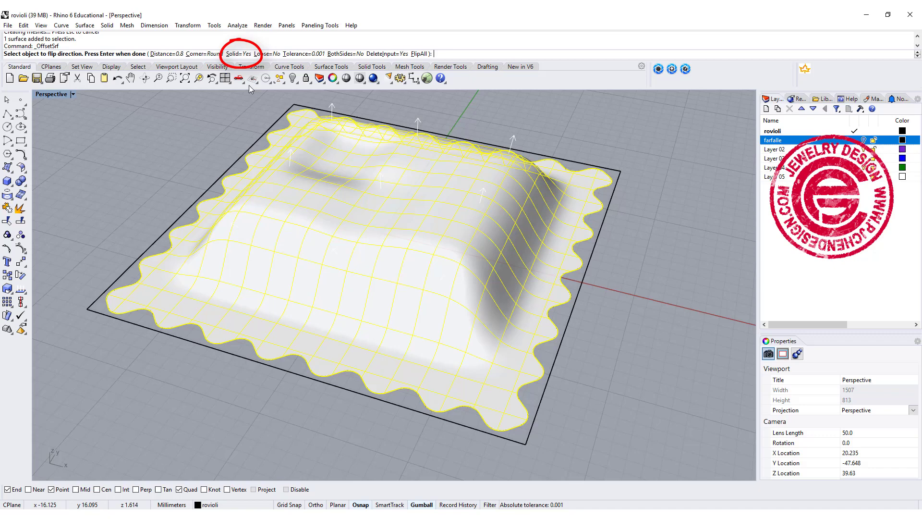
click(238, 54)
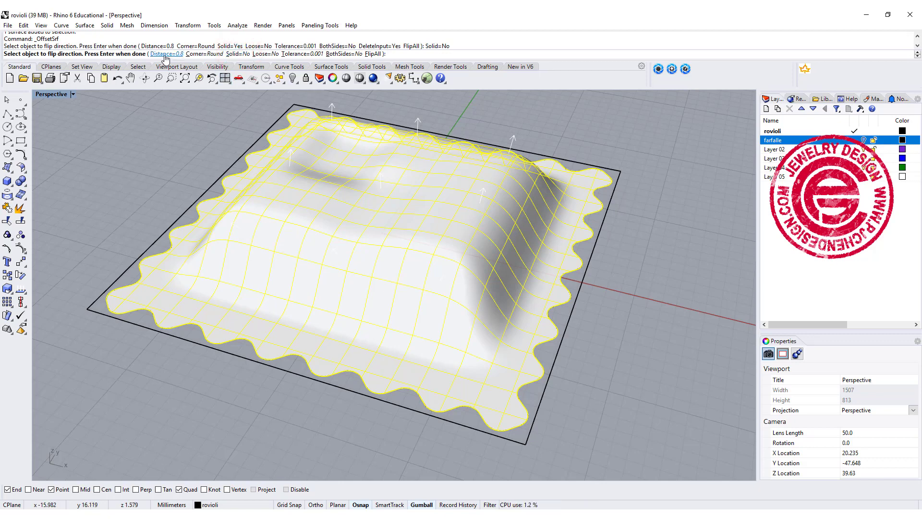
key(Return)
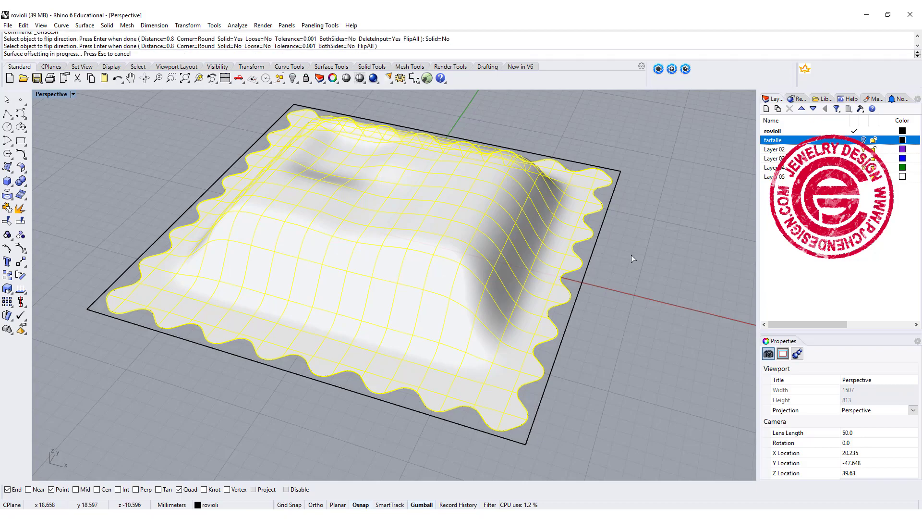
click(637, 277)
right_drag(603, 273, 575, 256)
scroll(479, 301, up, 5)
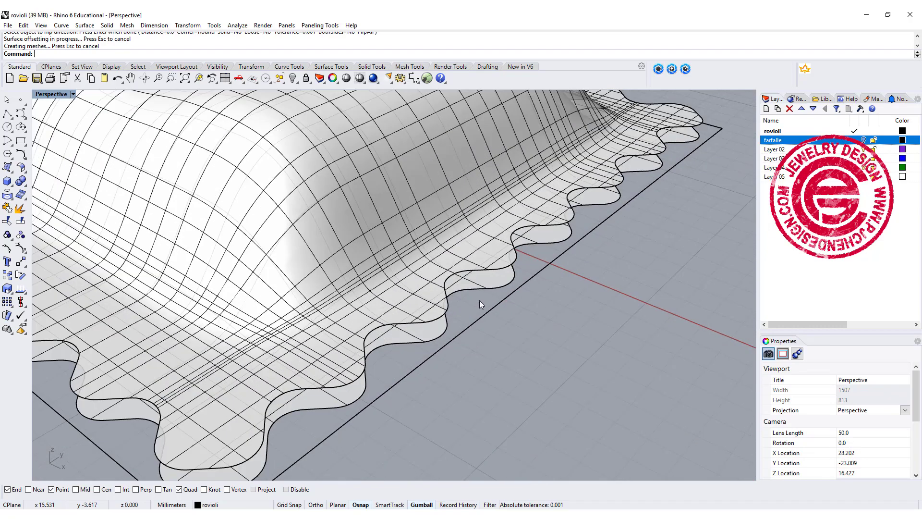
right_drag(518, 277, 554, 187)
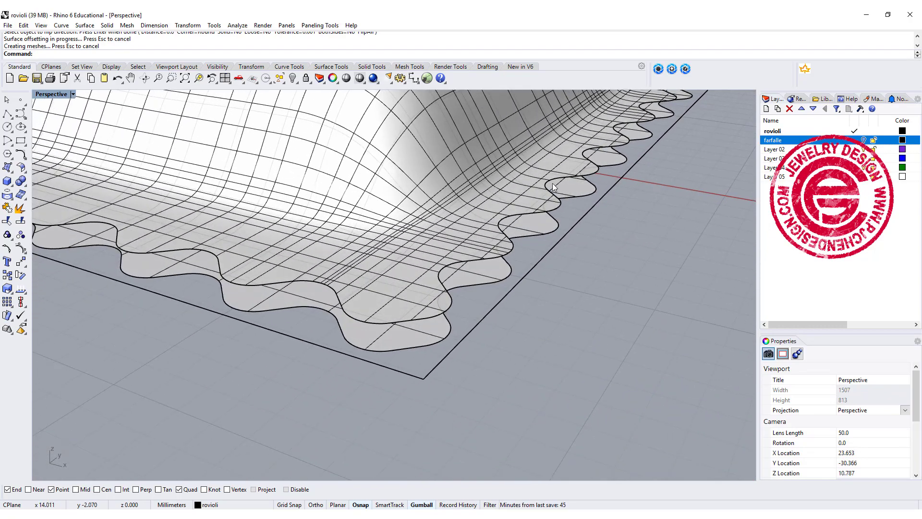
scroll(525, 261, down, 5)
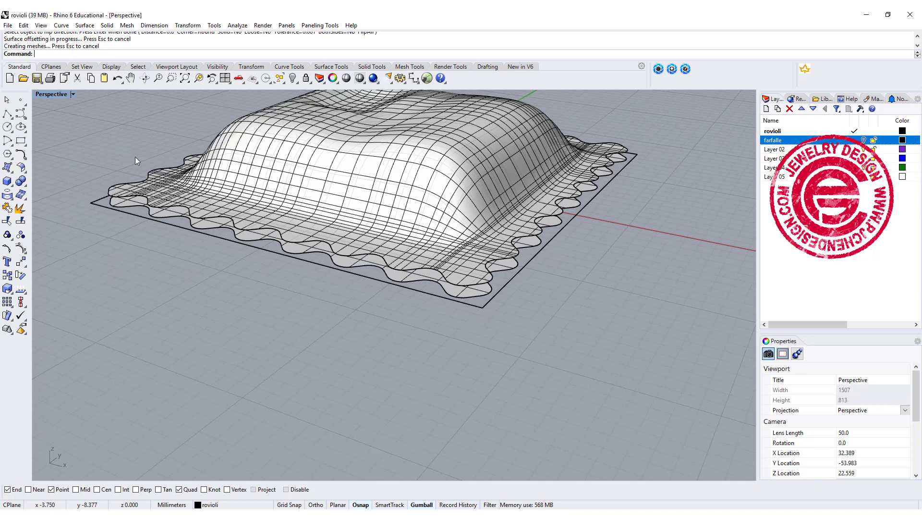
click(22, 169)
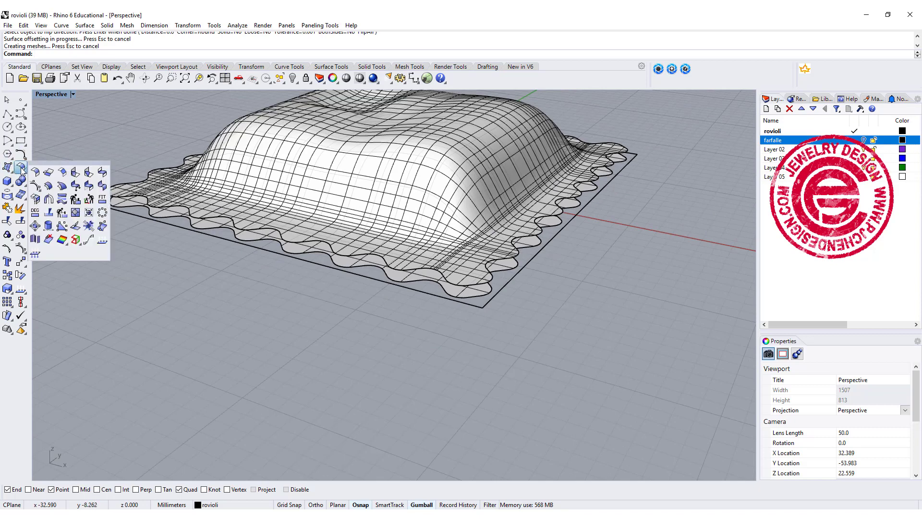
- Blend the two chained wavy edges with locked bulge values of 0.973
click(103, 173)
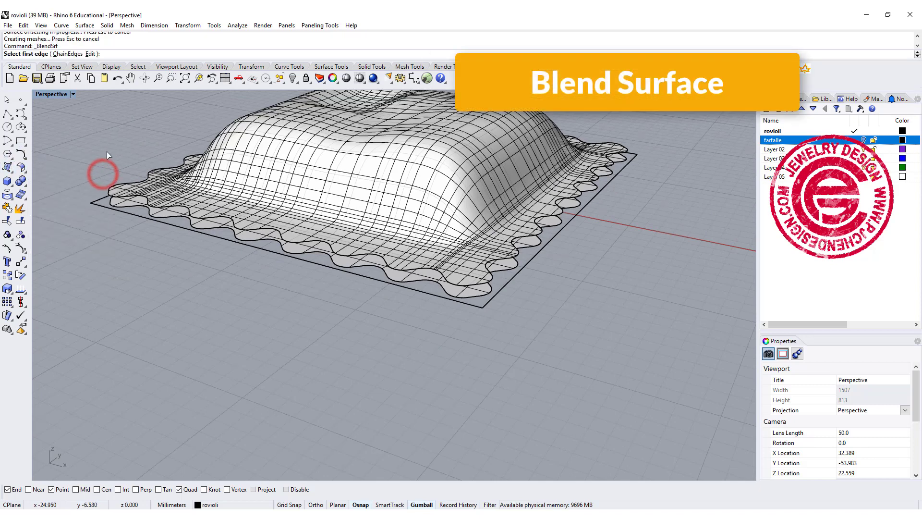
click(67, 54)
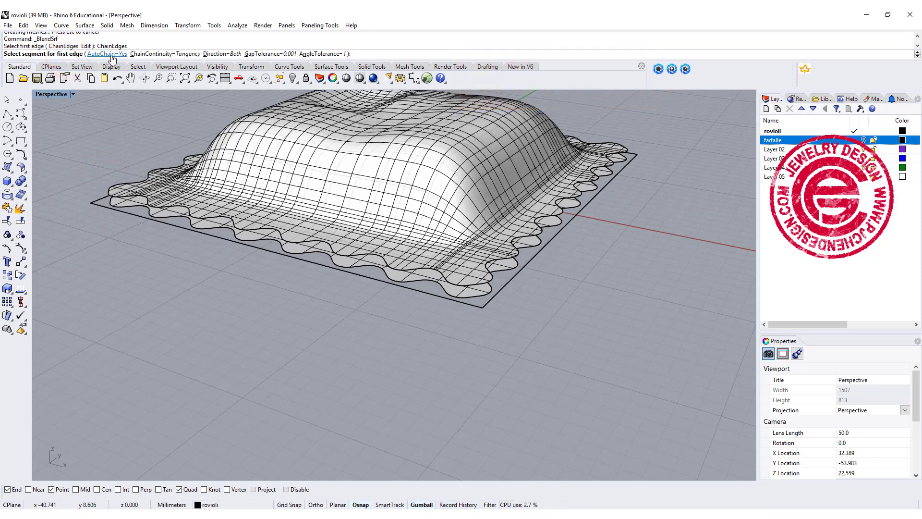
click(511, 261)
click(510, 269)
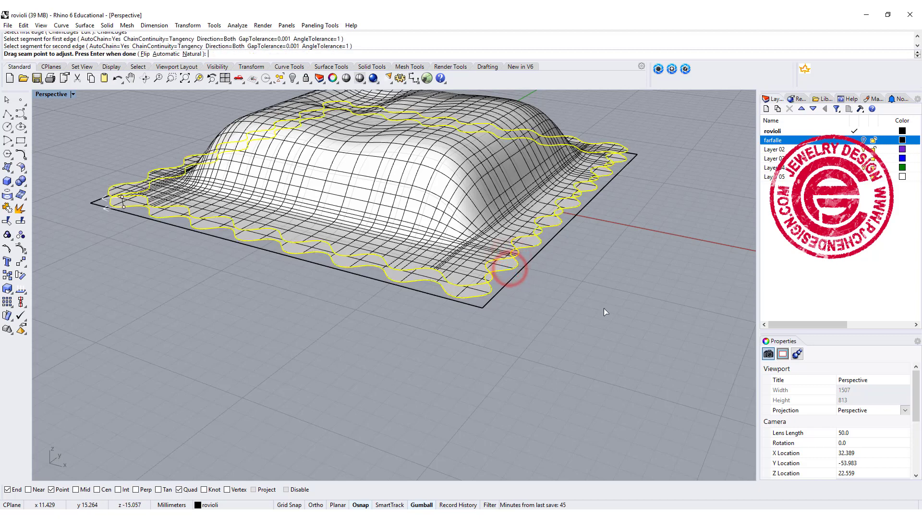
key(Return)
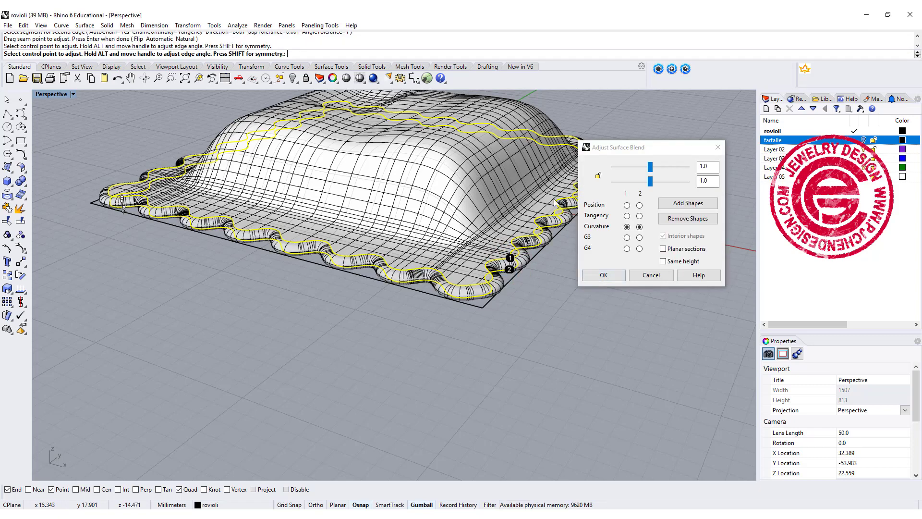
click(598, 176)
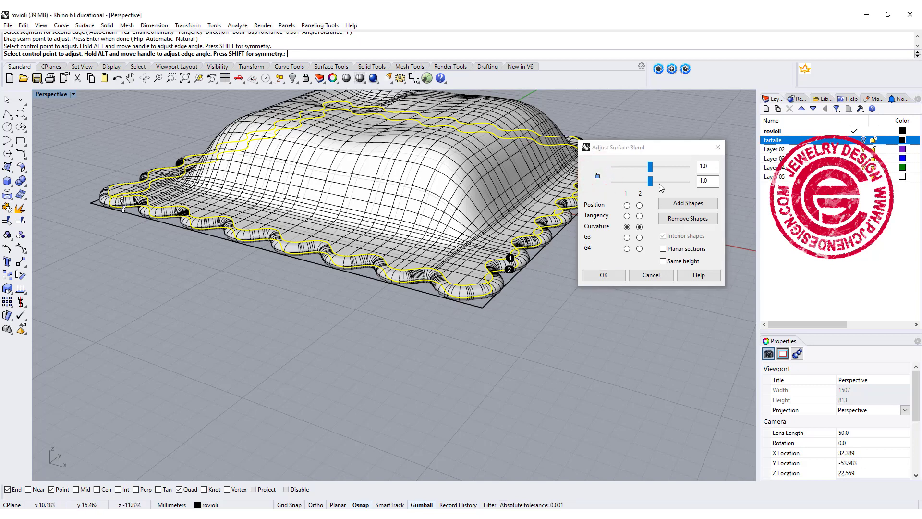
drag(653, 184, 645, 185)
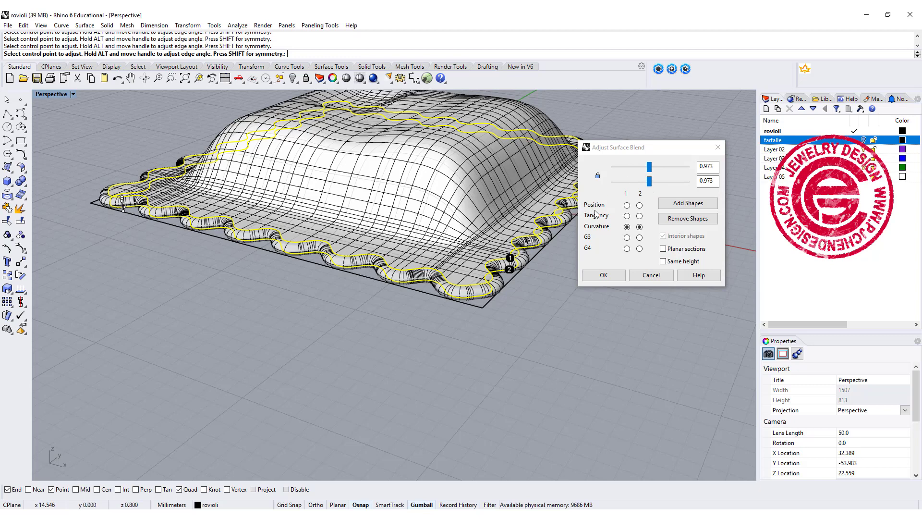
click(604, 275)
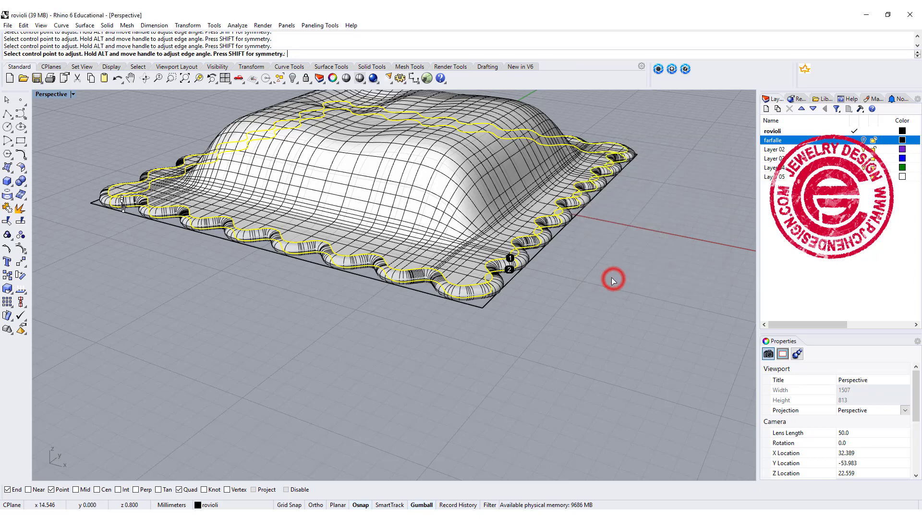
- Finish the blend, then join both offset sheets and the blend into one closed polysurface
right_click(567, 290)
key(ctrl+a)
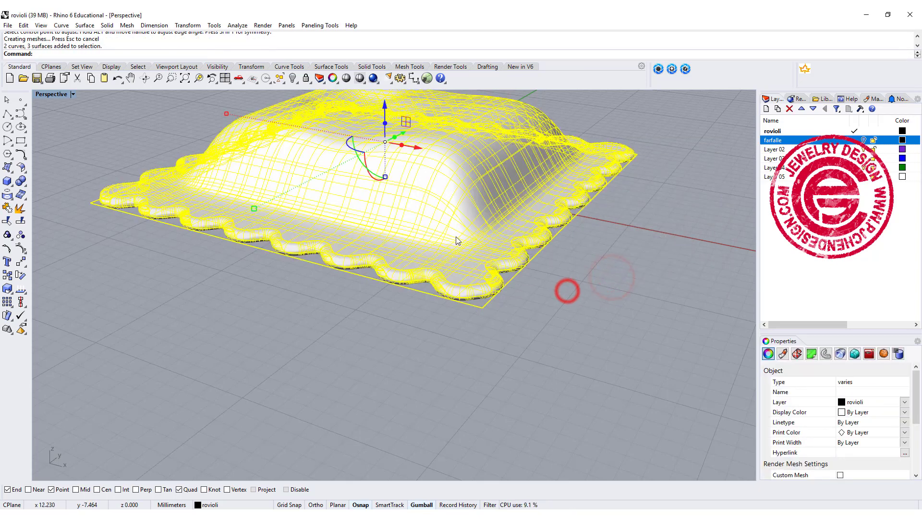
click(8, 208)
right_click(350, 312)
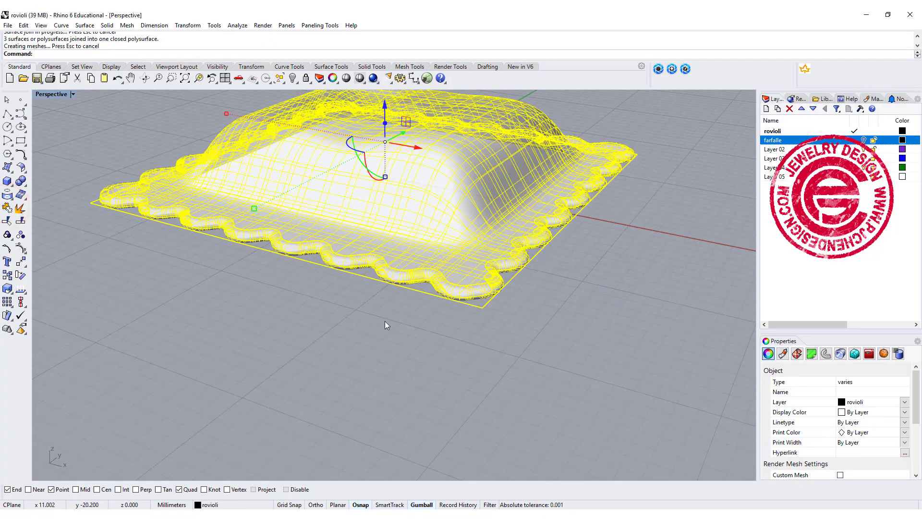
click(504, 354)
right_drag(505, 354, 500, 241)
click(475, 228)
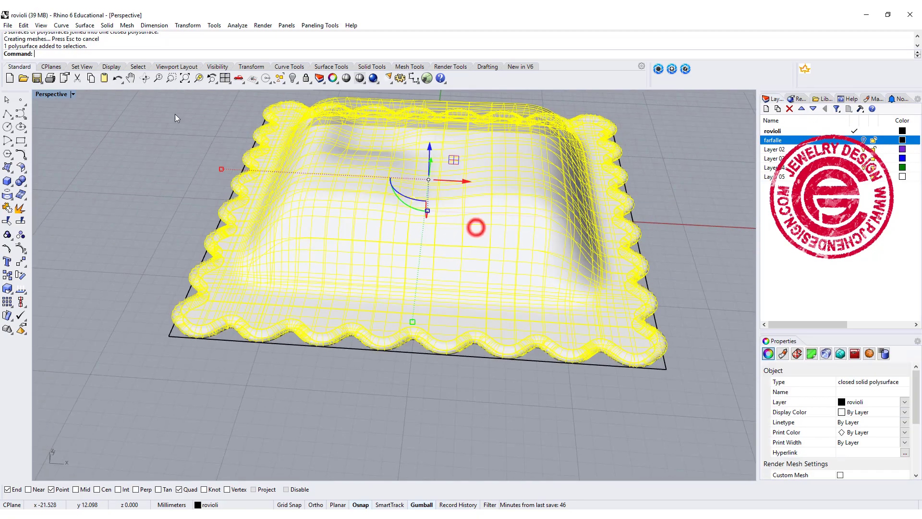
- Mirror the ravioli solid in the Front view from start point 0 to create the bottom half
double_click(52, 94)
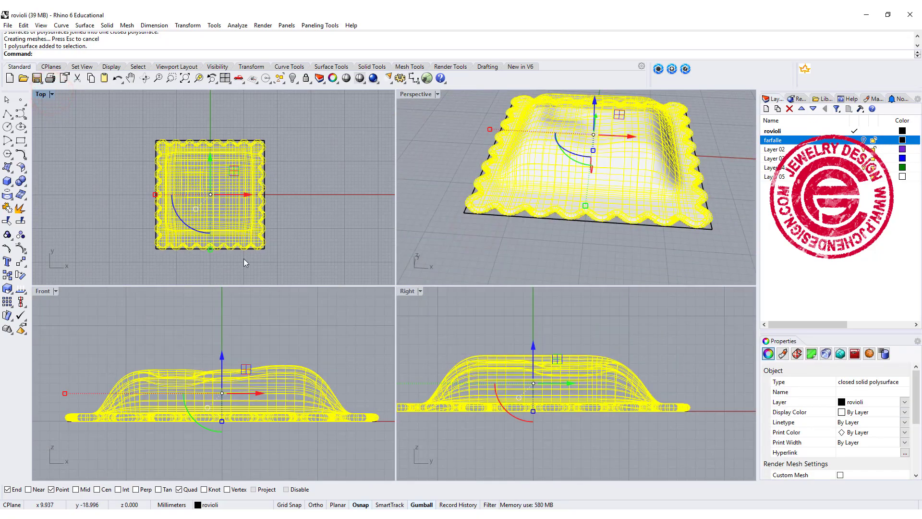
click(20, 261)
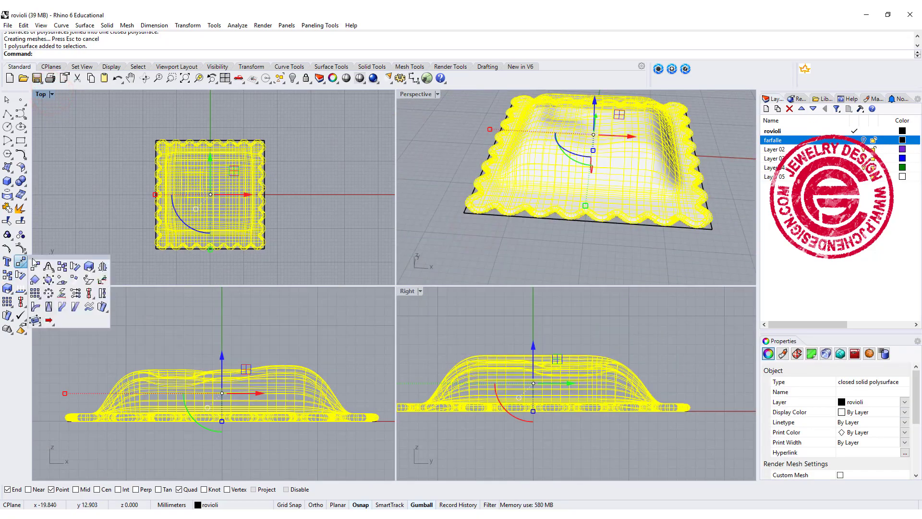
click(106, 267)
right_drag(53, 405, 48, 351)
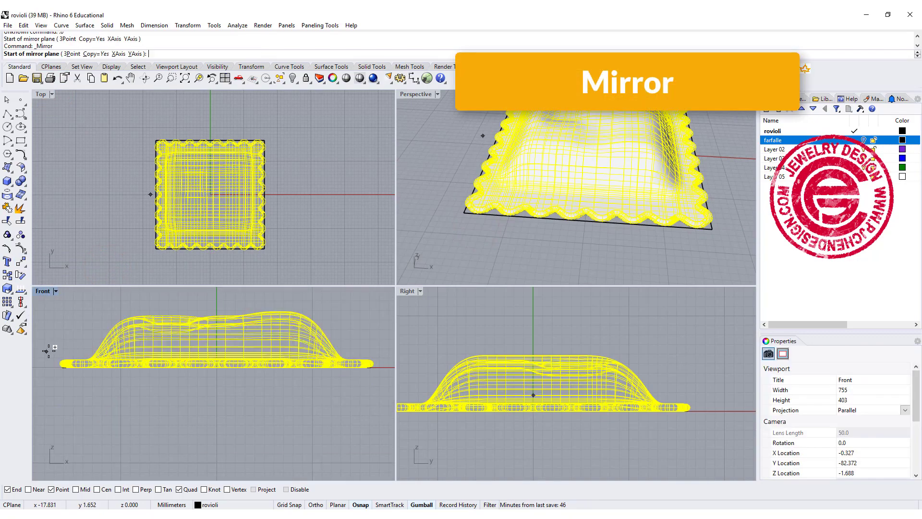
text(0)
key(Return)
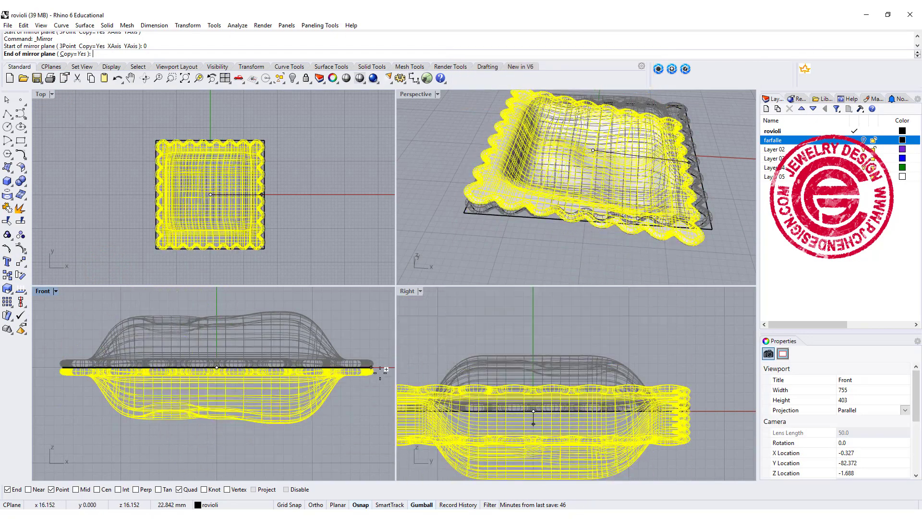
click(389, 366)
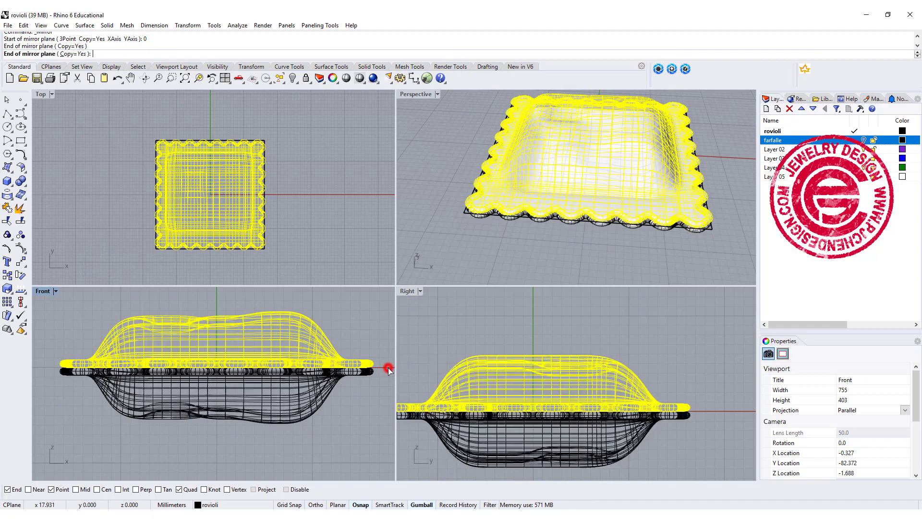
click(356, 414)
right_drag(623, 233, 422, 113)
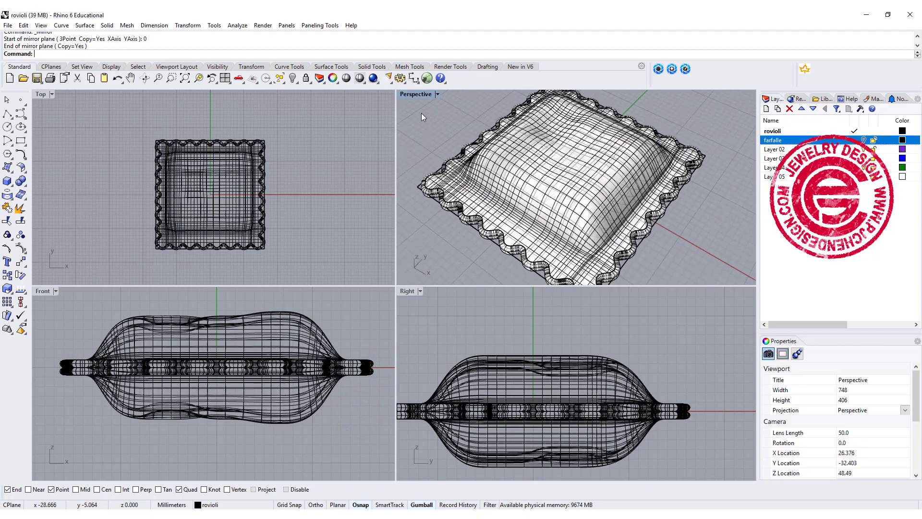
double_click(420, 96)
- Scale the ravioli solid slightly with the gumball so it puffs up more
click(264, 194)
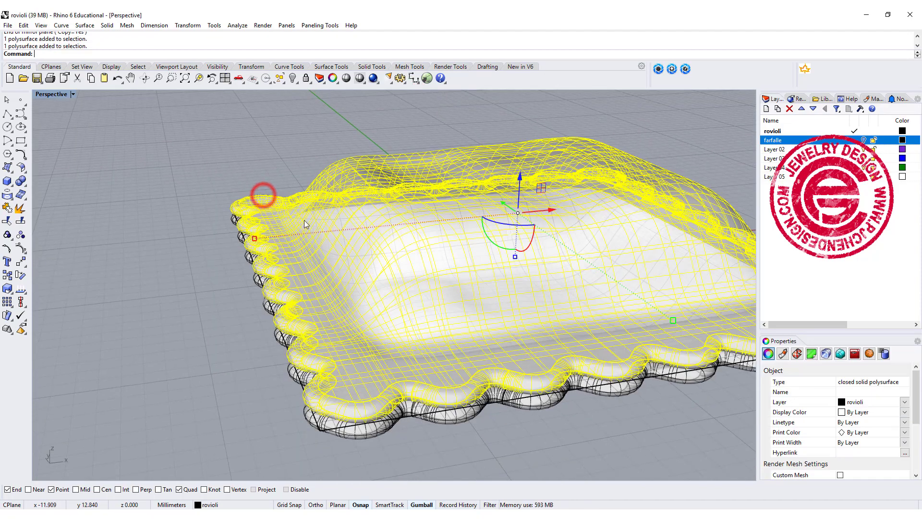
drag(258, 239, 260, 241)
click(124, 258)
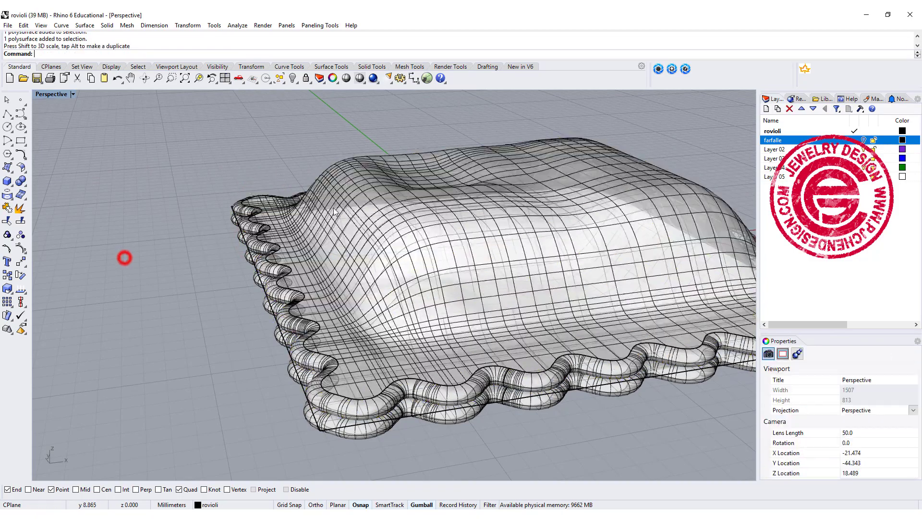
right_drag(124, 258, 336, 288)
- Switch the Perspective view to Rendered display and select both ravioli halves from the side
click(73, 93)
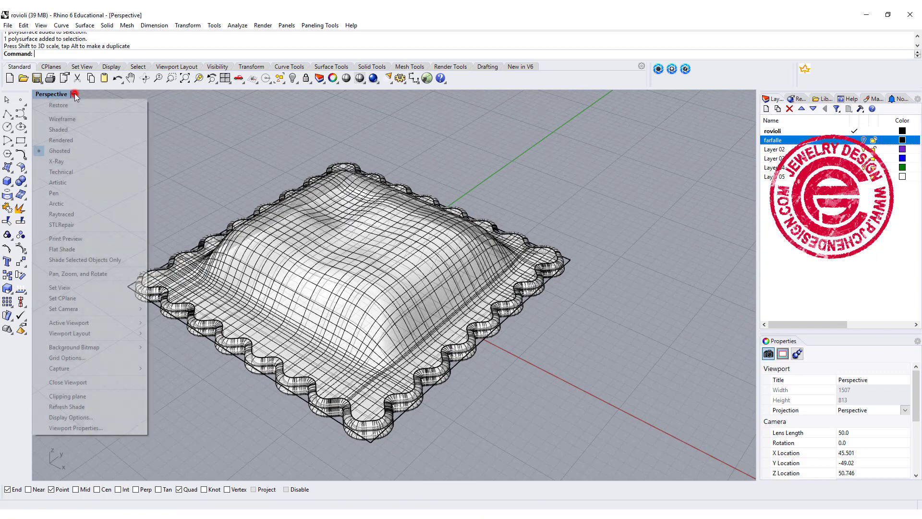
click(61, 140)
right_drag(418, 307, 511, 288)
right_drag(424, 262, 412, 170)
click(450, 194)
shift+click(448, 237)
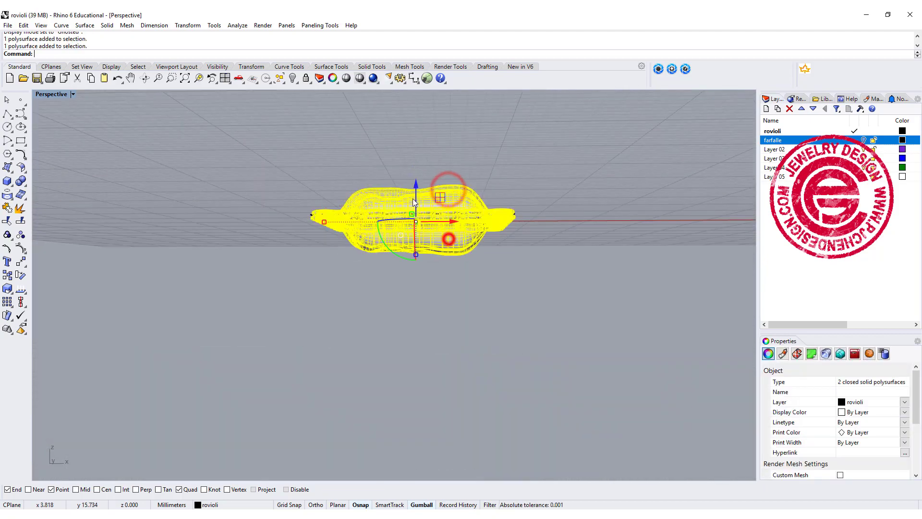
right_drag(449, 237, 389, 297)
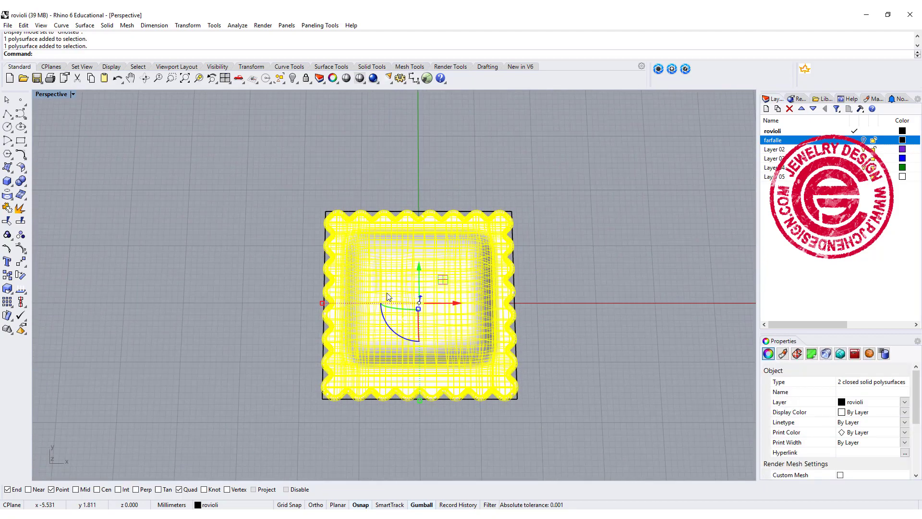
- Start CageEdit with a BoundingBox cage aligned to World coordinates
text(ageEdit)
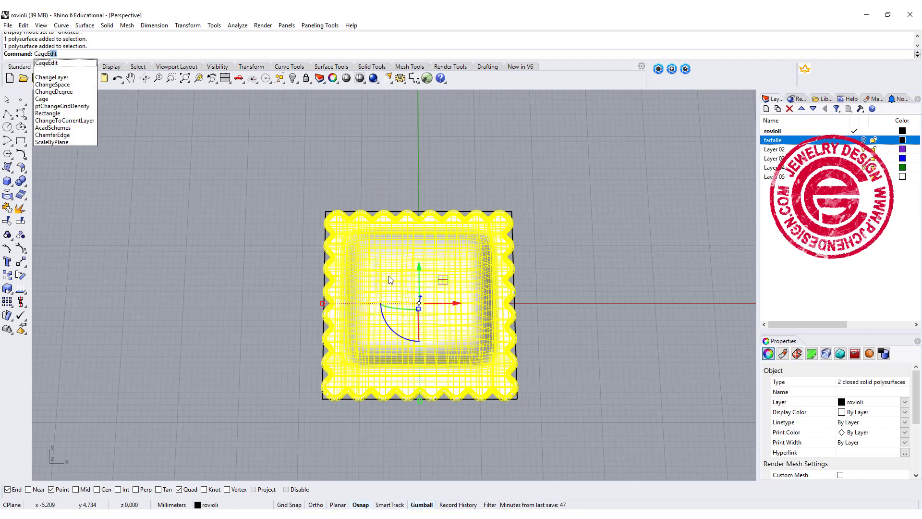
key(Return)
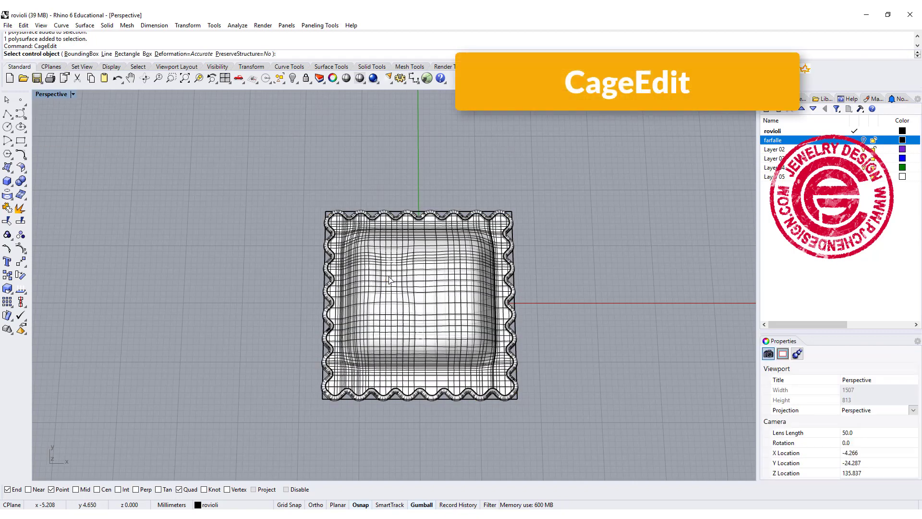
click(81, 53)
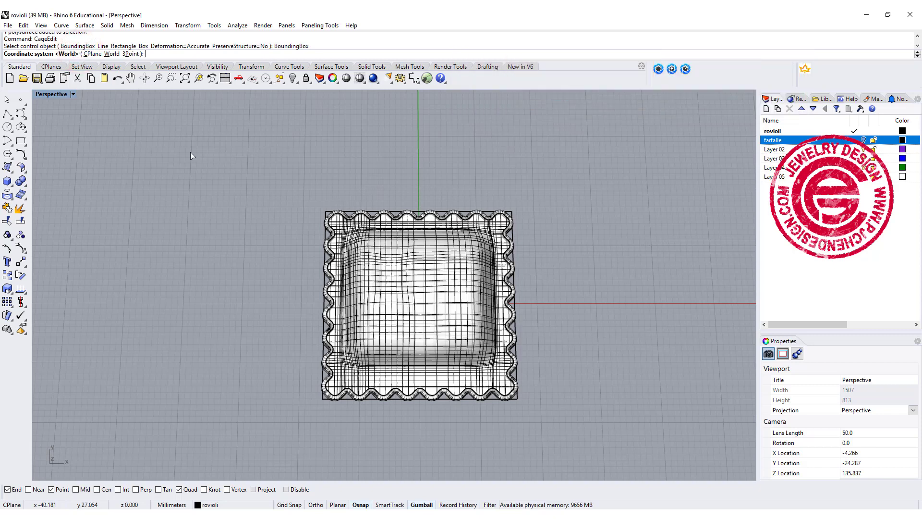
key(Return)
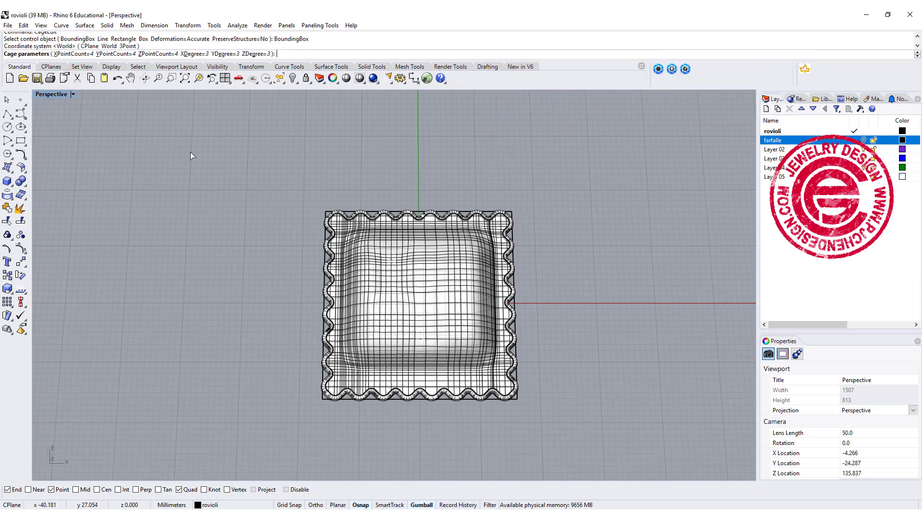
- Set the cage to 10 X points and 10 Y points and create it over the Global region
click(63, 56)
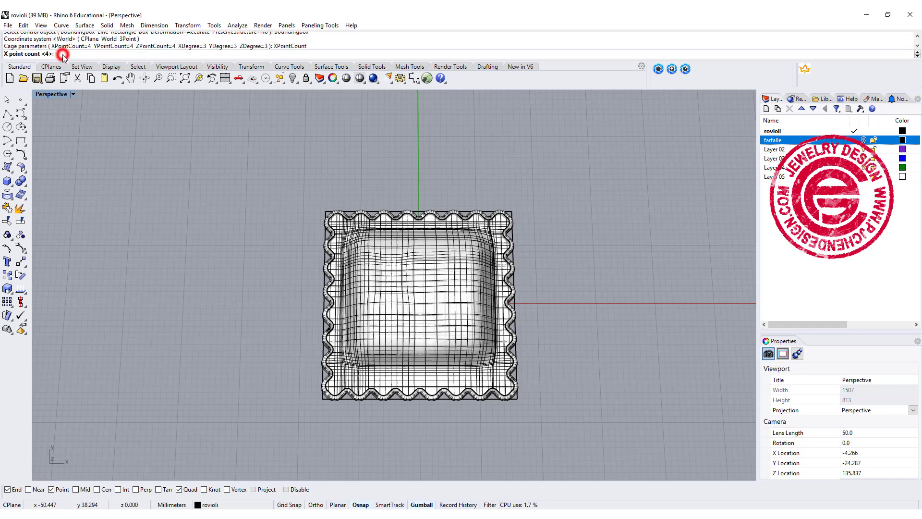
text(10)
key(Return)
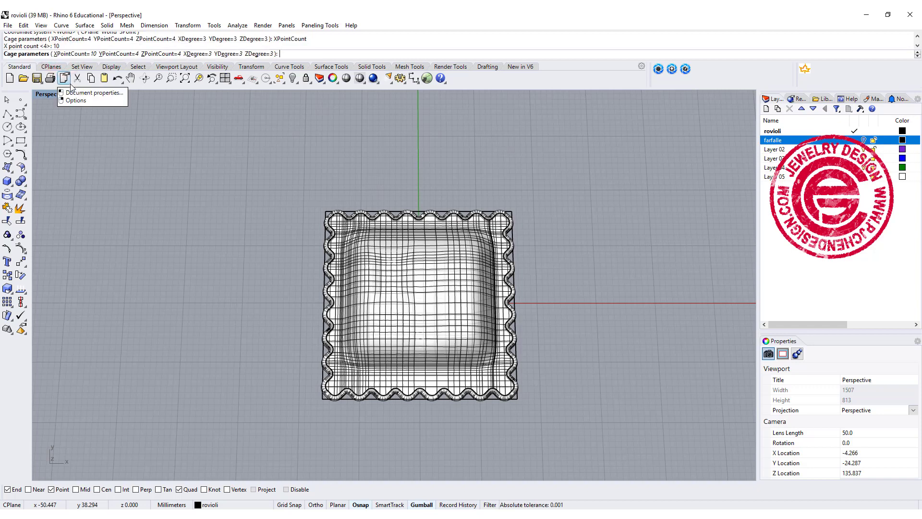
click(119, 53)
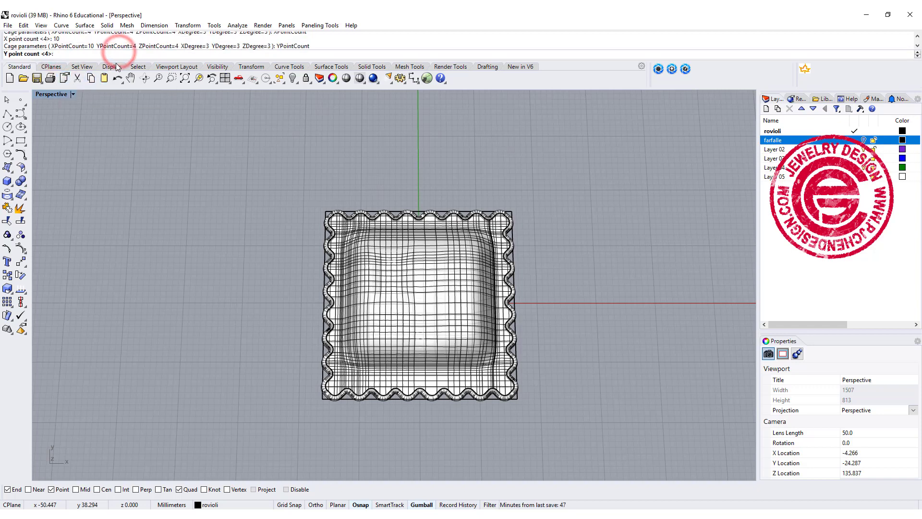
text(10)
key(Return)
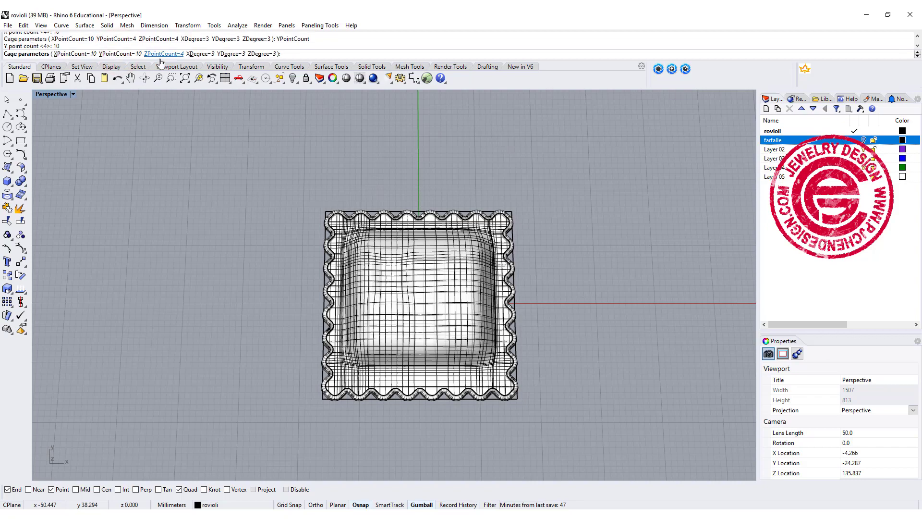
right_click(245, 148)
key(Return)
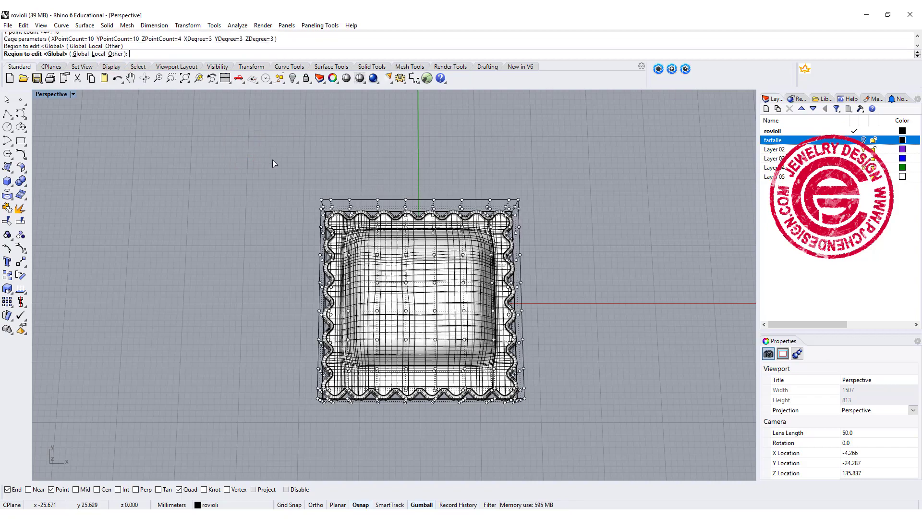
right_drag(272, 159, 233, 249)
- Push the cage points along the ravioli's top edge inward with the gumball Y arrow
double_click(42, 96)
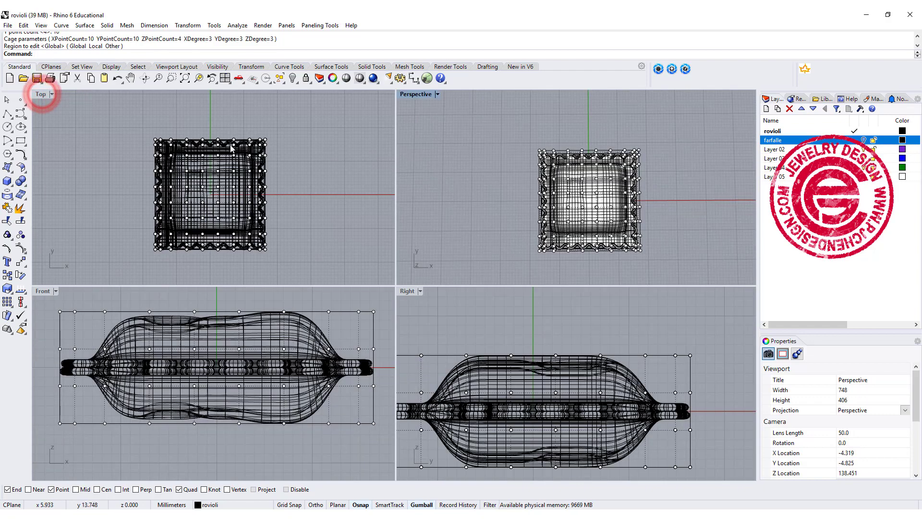
scroll(211, 147, up, 3)
drag(190, 147, 247, 175)
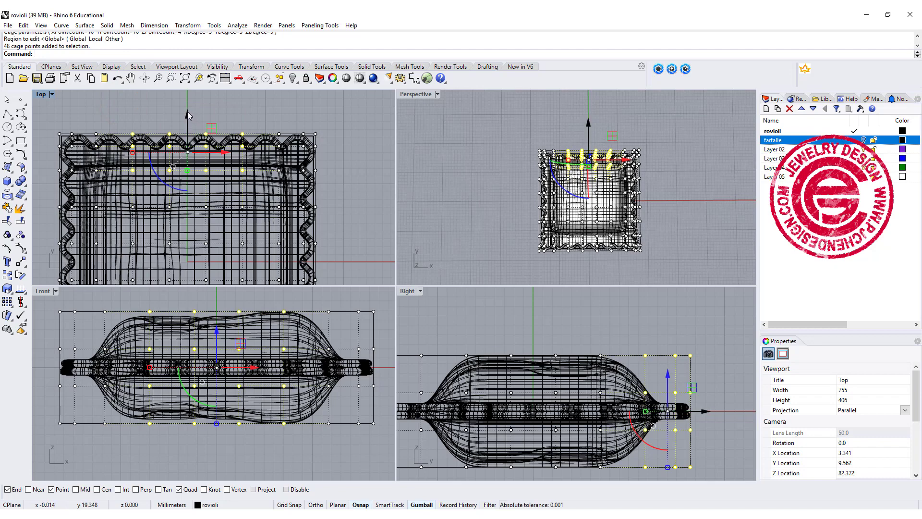
drag(187, 114, 187, 124)
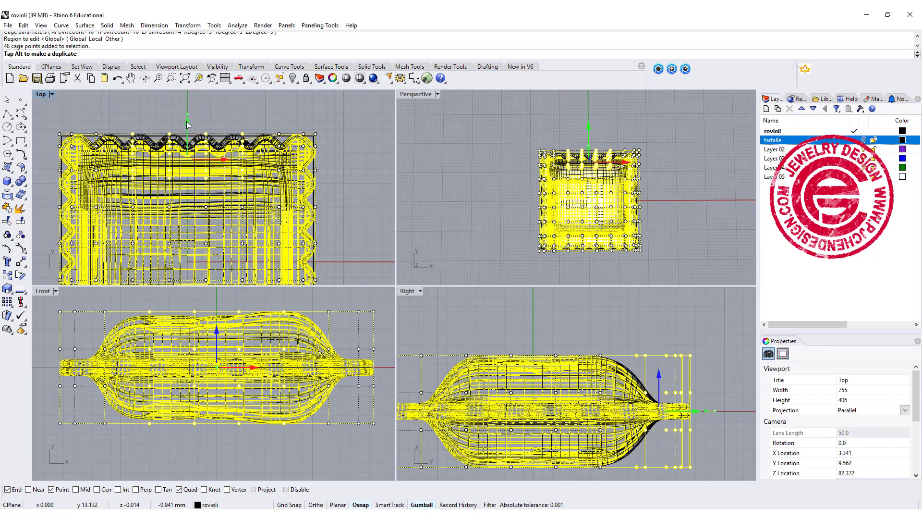
- Rotate the cage points at the ravioli's right end upward in the Front view
drag(267, 294, 384, 442)
right_drag(323, 442, 241, 445)
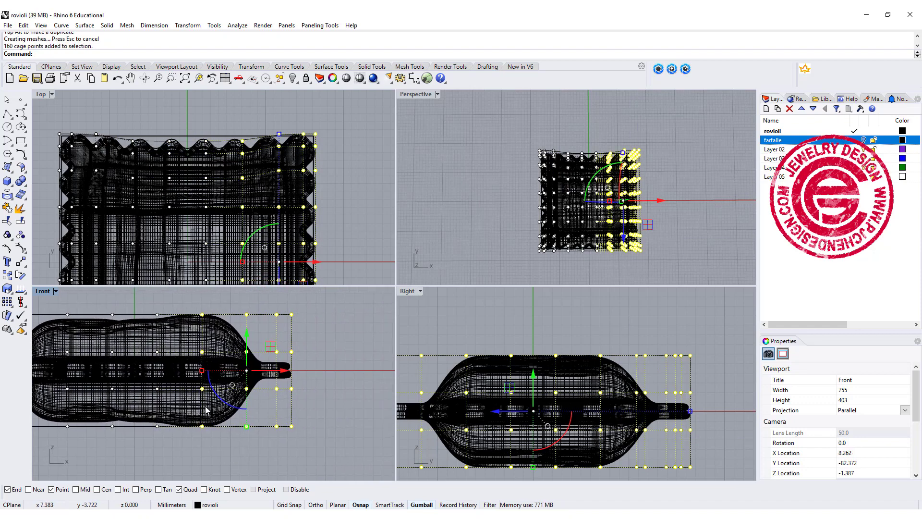
click(22, 275)
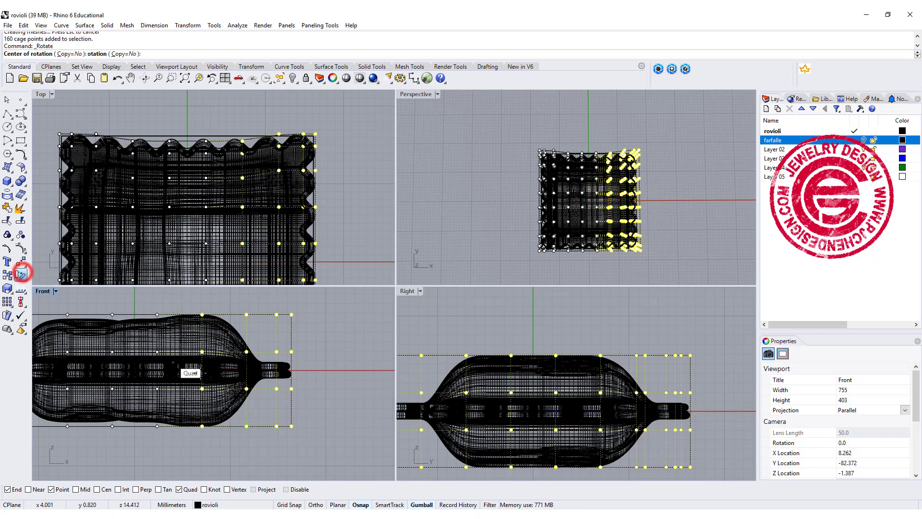
click(202, 371)
click(373, 376)
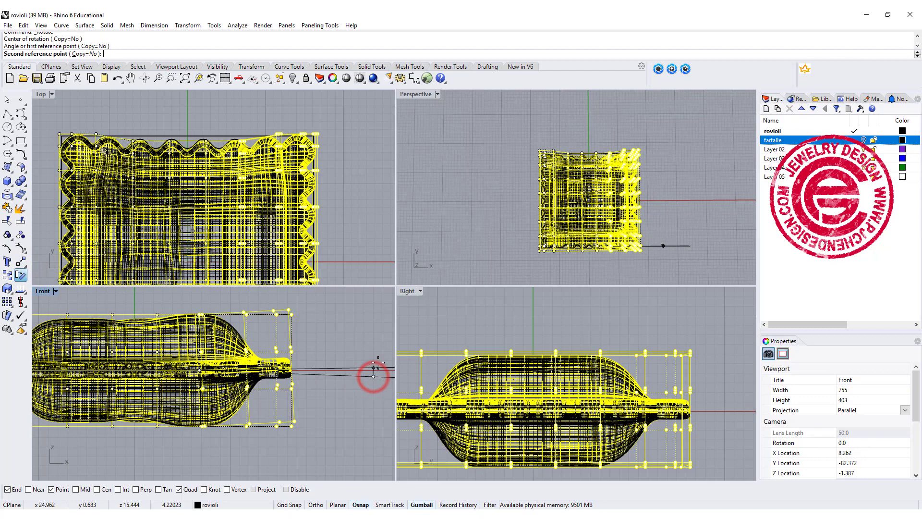
click(379, 357)
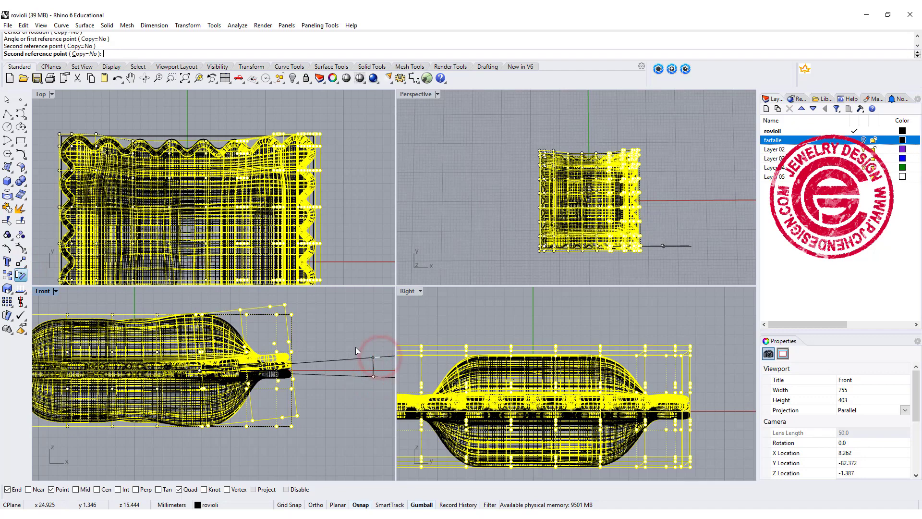
- Inspect the warped ravioli in the Perspective and Top views
click(468, 199)
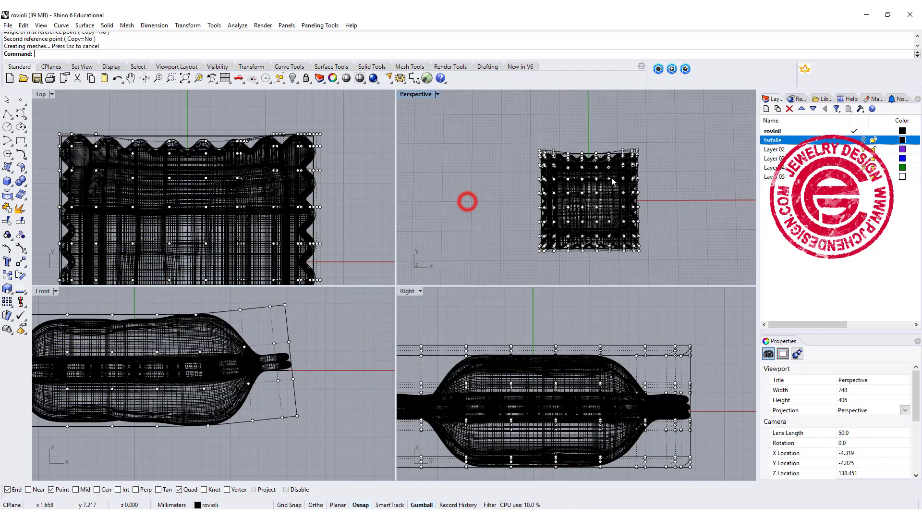
right_drag(467, 199, 518, 224)
right_drag(537, 171, 373, 200)
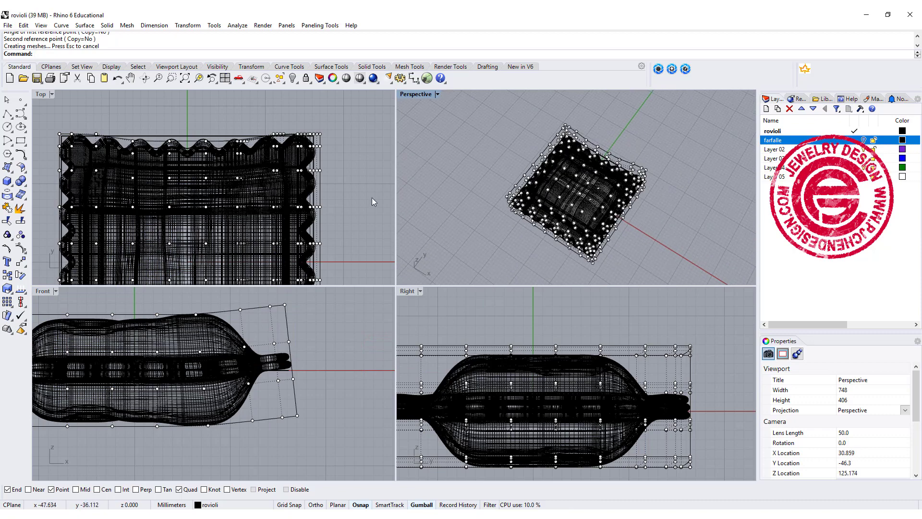
scroll(212, 209, down, 3)
scroll(211, 209, up, 2)
right_drag(212, 209, 243, 210)
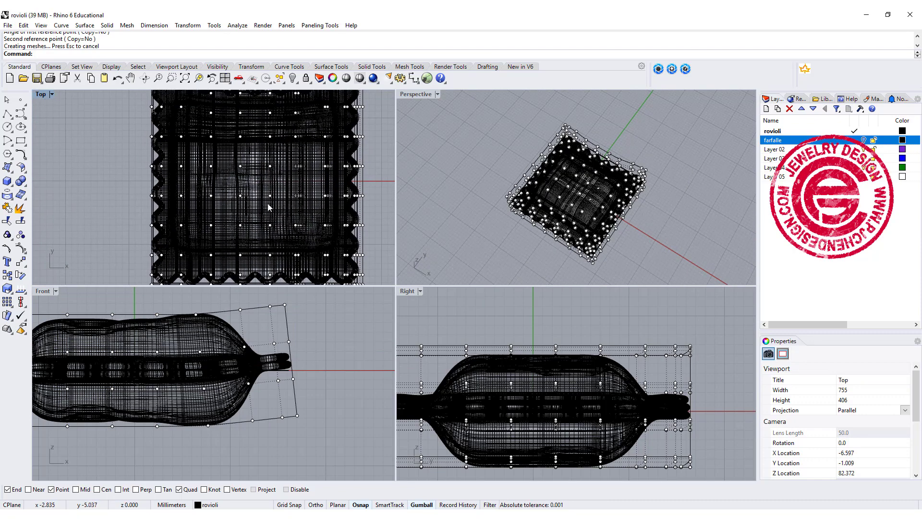
click(453, 115)
- Delete the control cage, leaving only the reshaped ravioli, then view the farfalle models
double_click(411, 94)
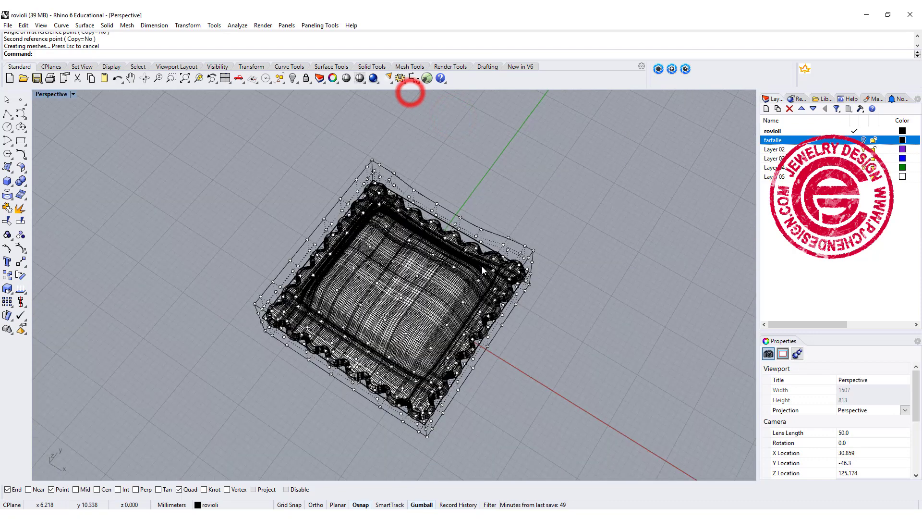
right_drag(542, 226, 574, 261)
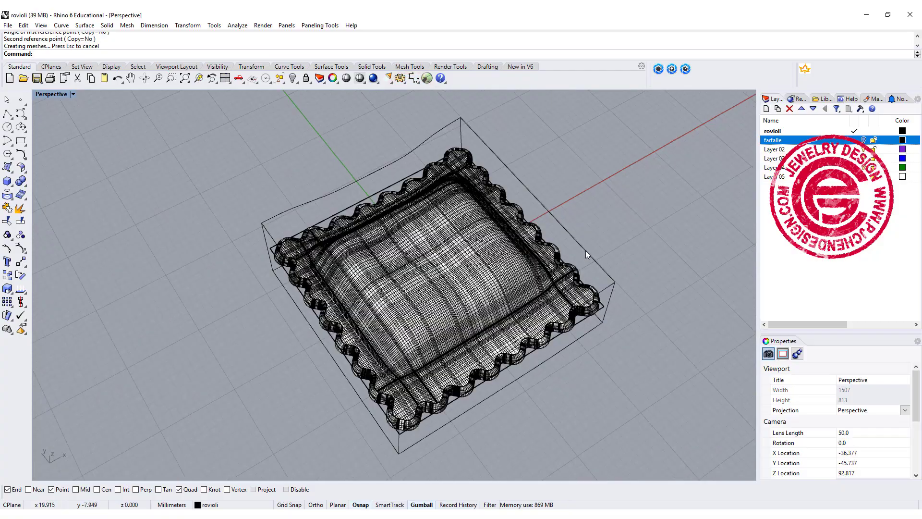
click(586, 255)
key(Delete)
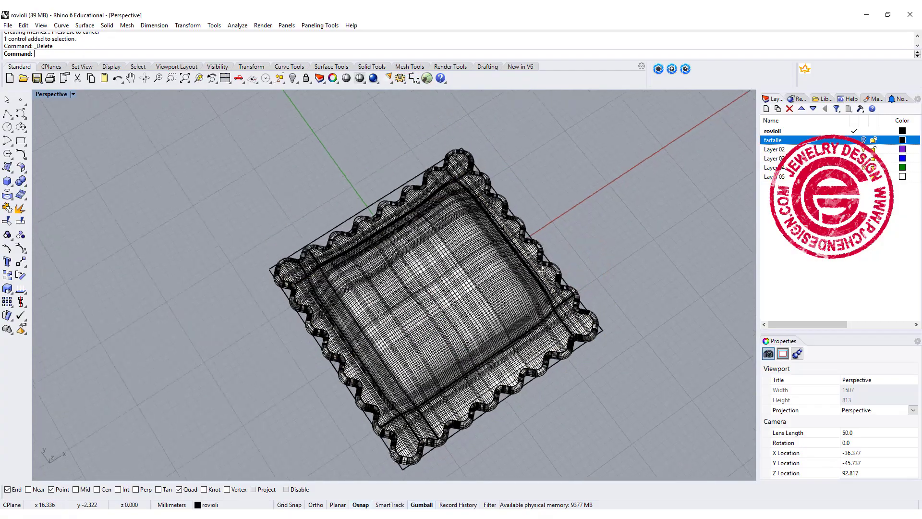
right_drag(542, 270, 514, 243)
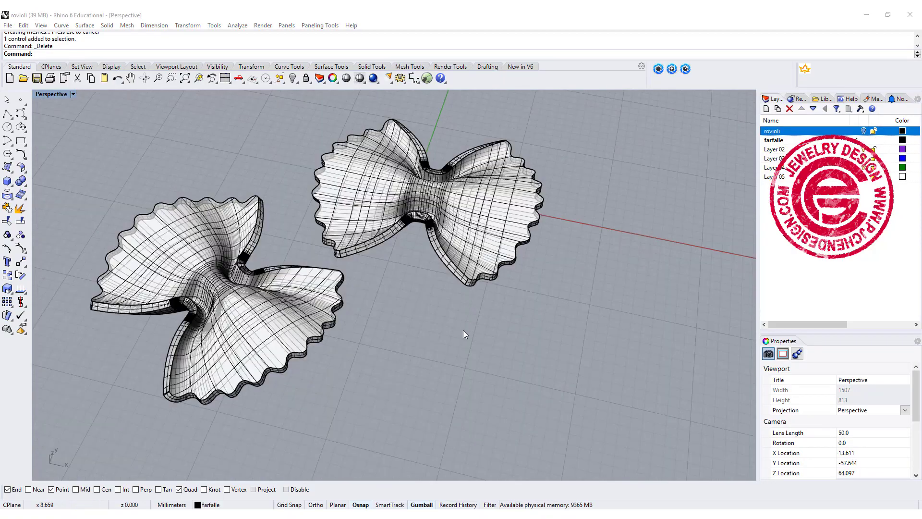
right_drag(463, 330, 529, 322)
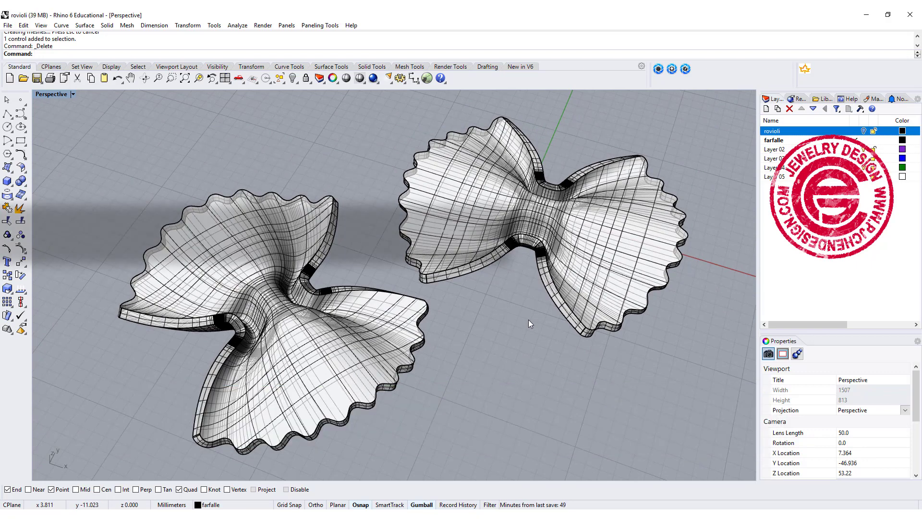